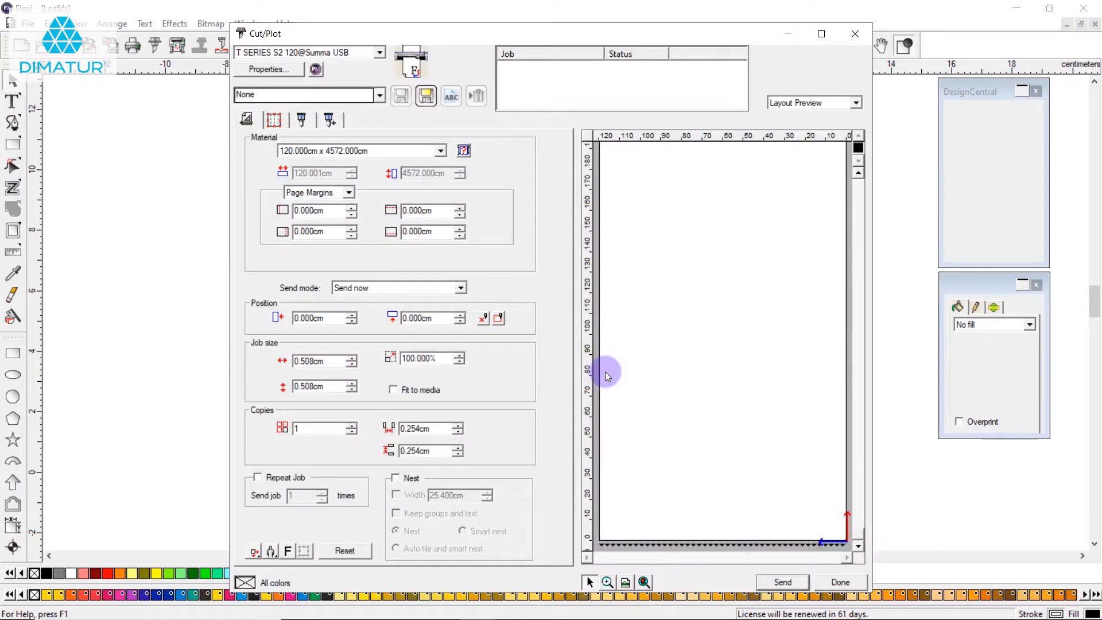
# Step: Leave the Cut/Plot dialog and vectorize the leaf bitmap with Autotrace over the whole image
pyautogui.press('Escape')
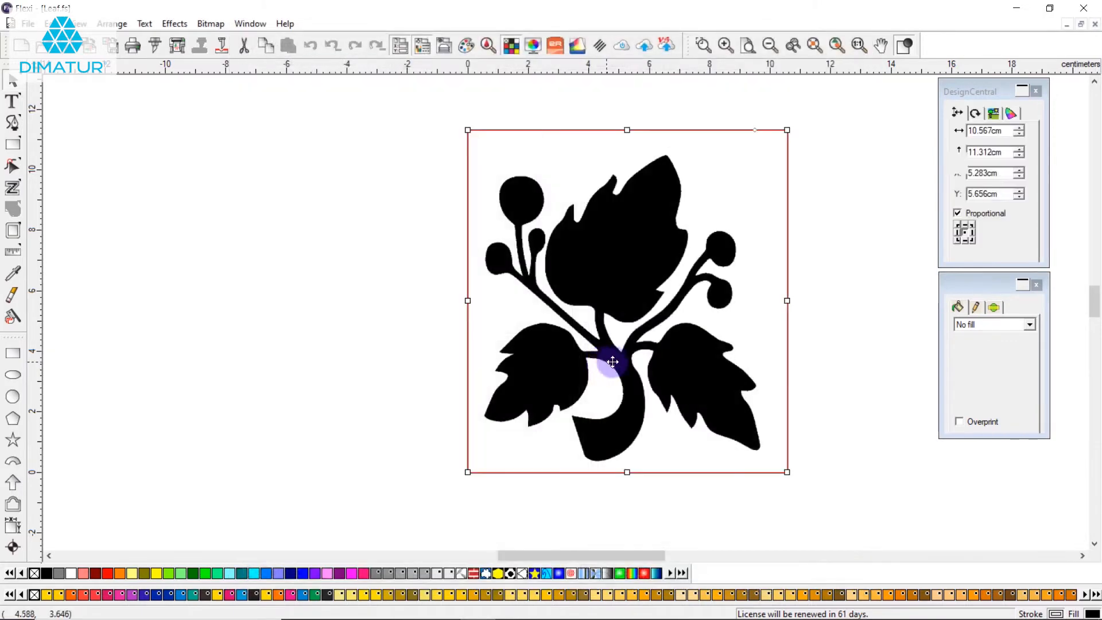
pyautogui.click(835, 322)
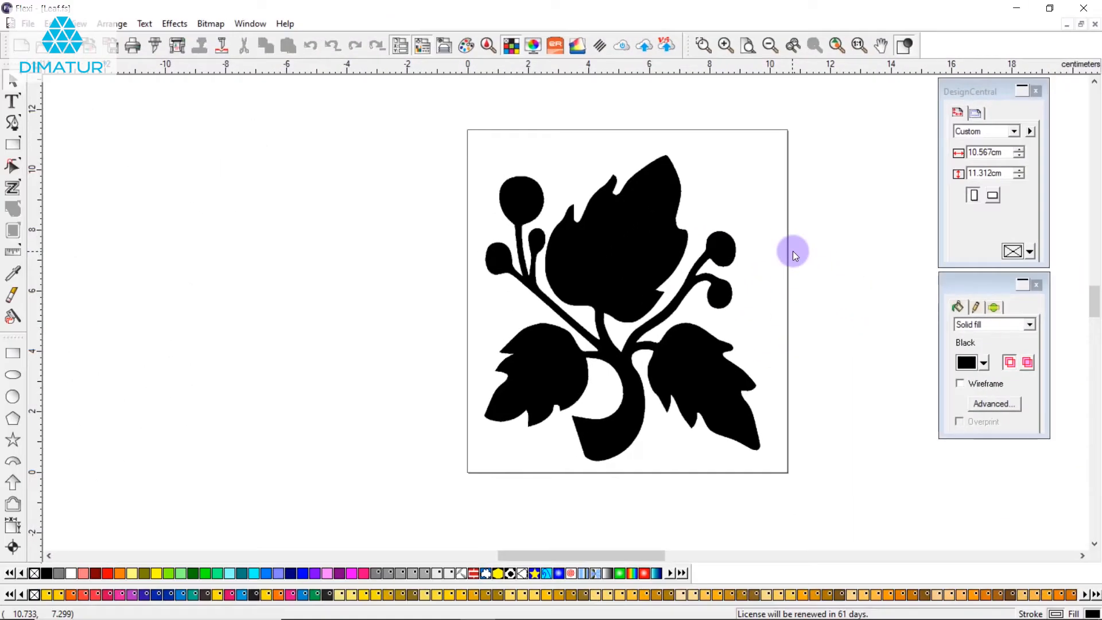
pyautogui.click(779, 229)
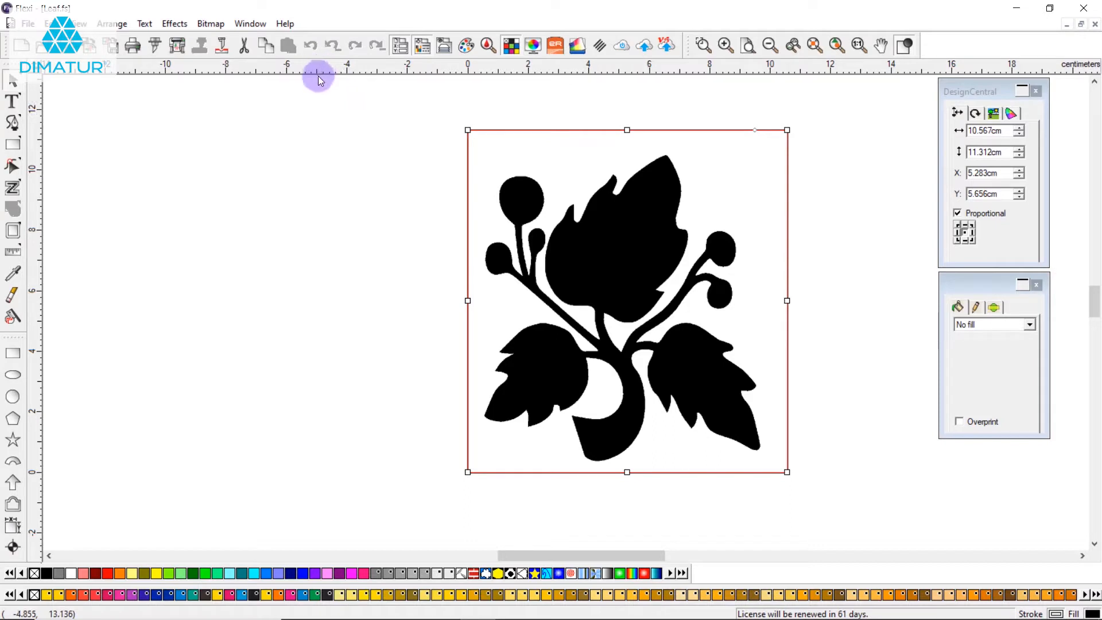
pyautogui.click(208, 27)
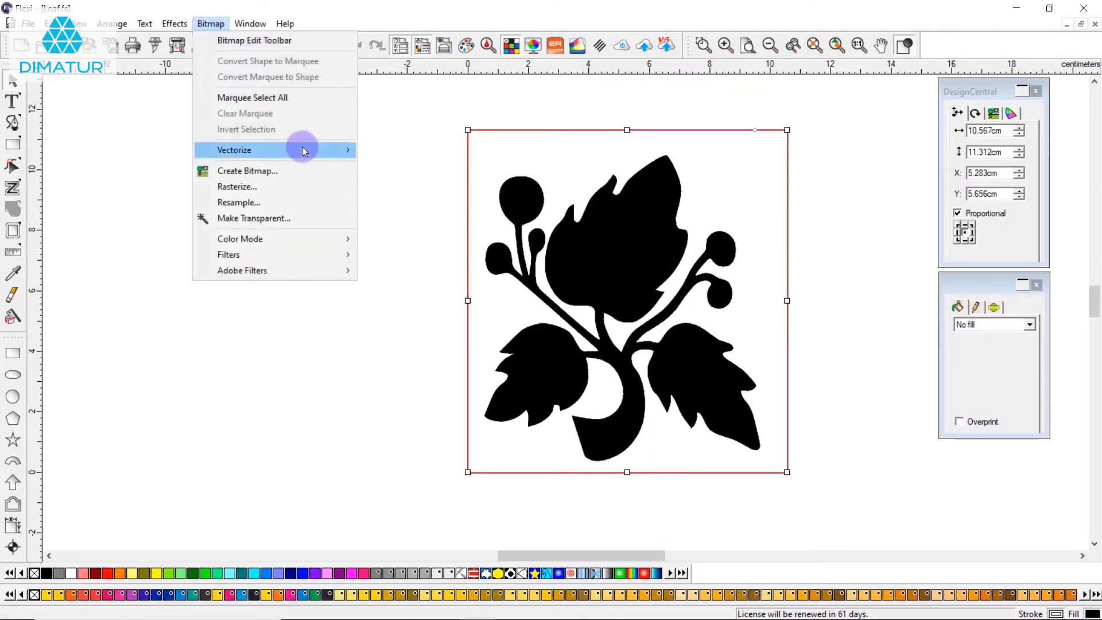
pyautogui.moveTo(301, 147)
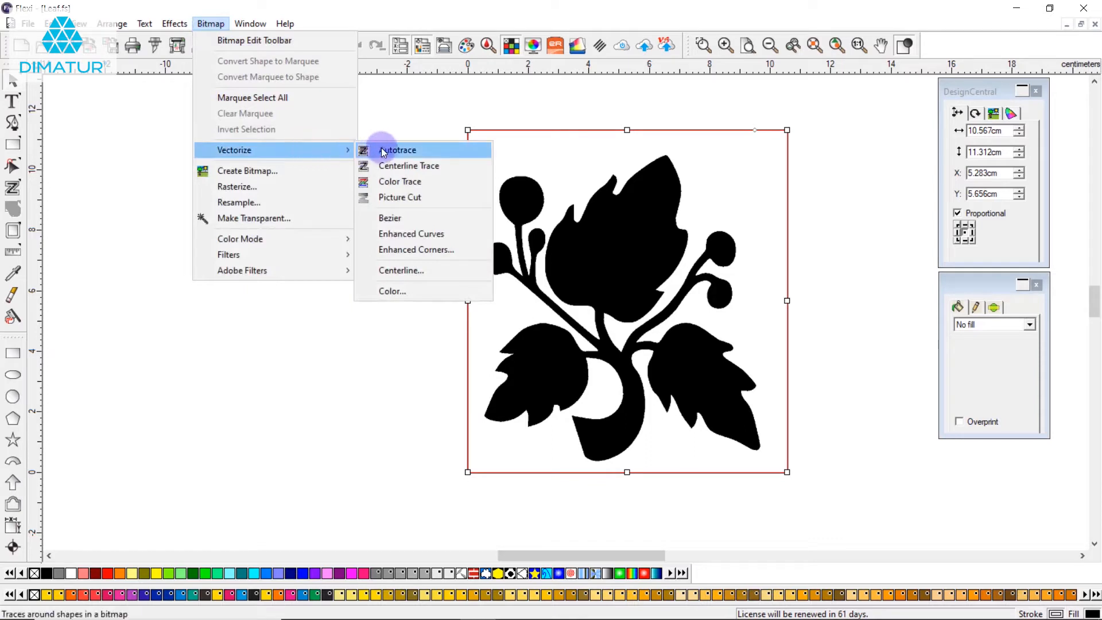
pyautogui.click(426, 153)
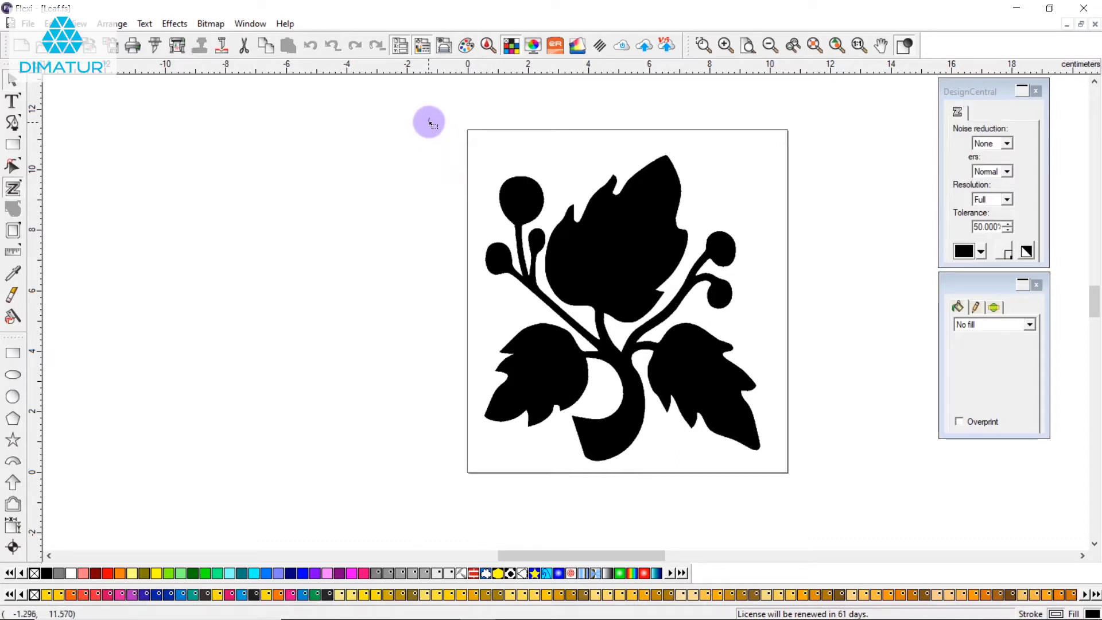
pyautogui.moveTo(429, 119)
pyautogui.mouseDown()
pyautogui.moveTo(644, 339)
pyautogui.moveTo(858, 510)
pyautogui.mouseUp()
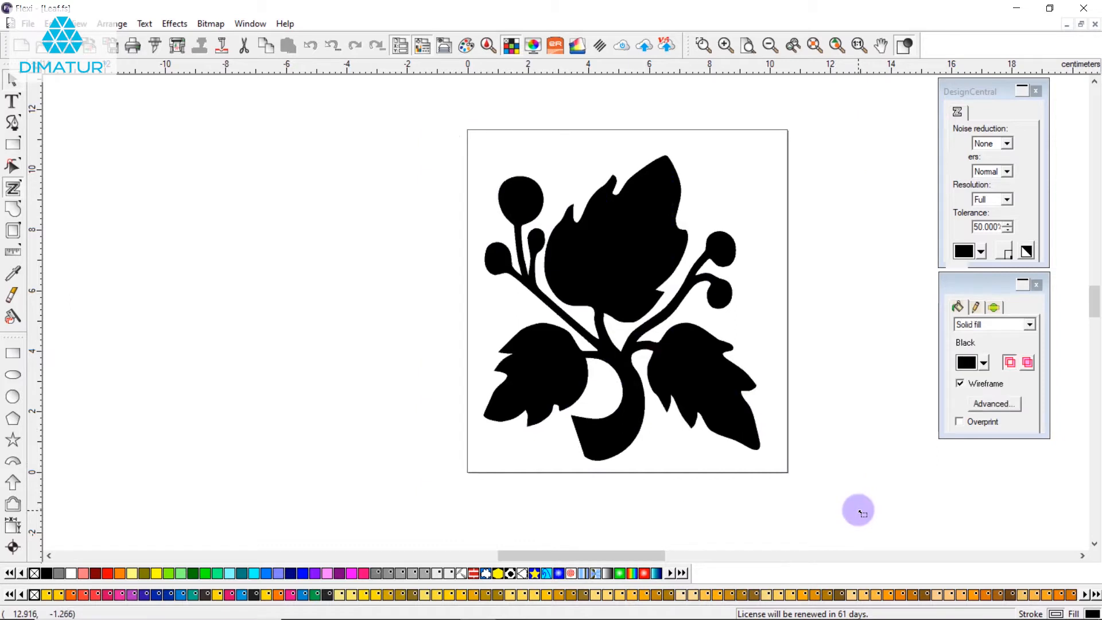
# Step: Move the traced leaf outline off the bitmap into the empty area beside it, to about X -5.5, Y 5.5 cm
pyautogui.click(13, 81)
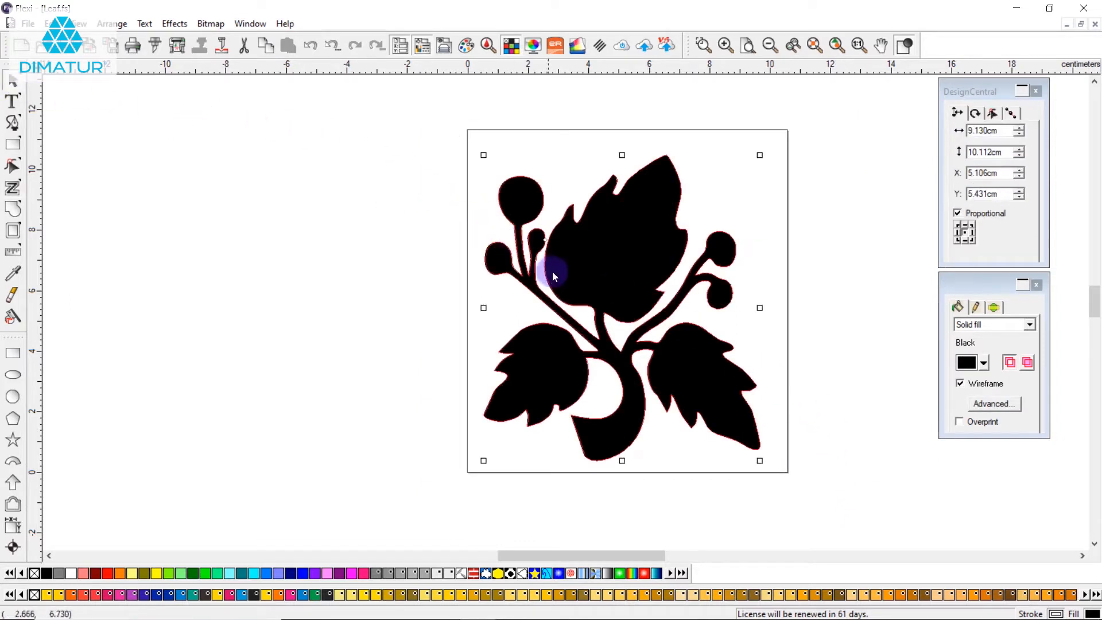
pyautogui.moveTo(517, 265); pyautogui.dragTo(221, 261)
pyautogui.click(296, 182)
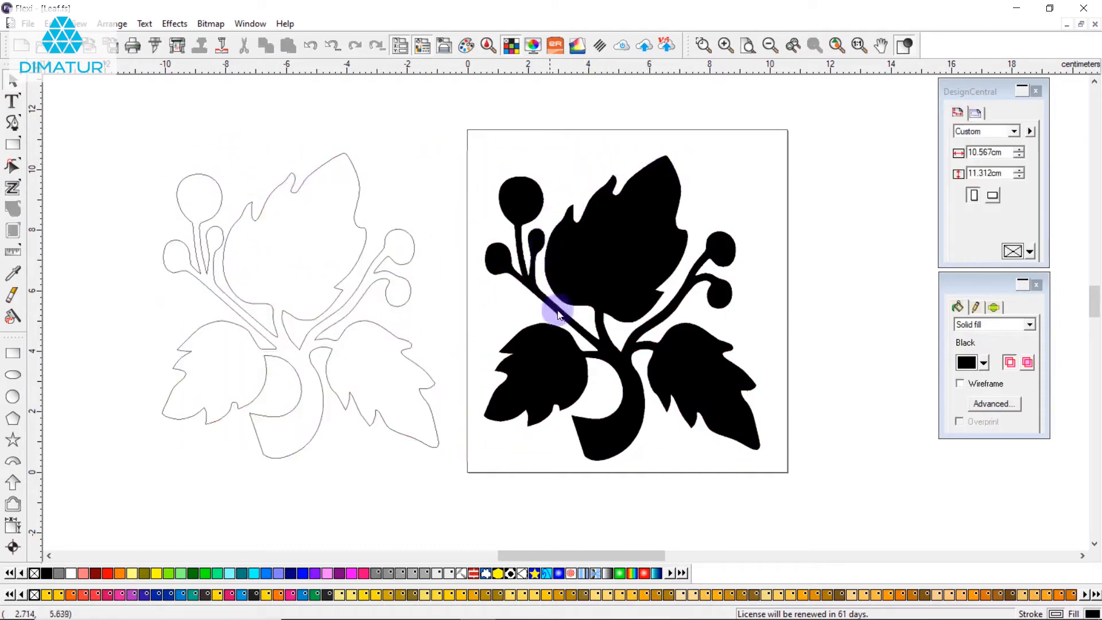
# Step: Set the job width of the traced leaf outline to 30 cm in Cut/Plot and close the dialog without sending
pyautogui.click(366, 232)
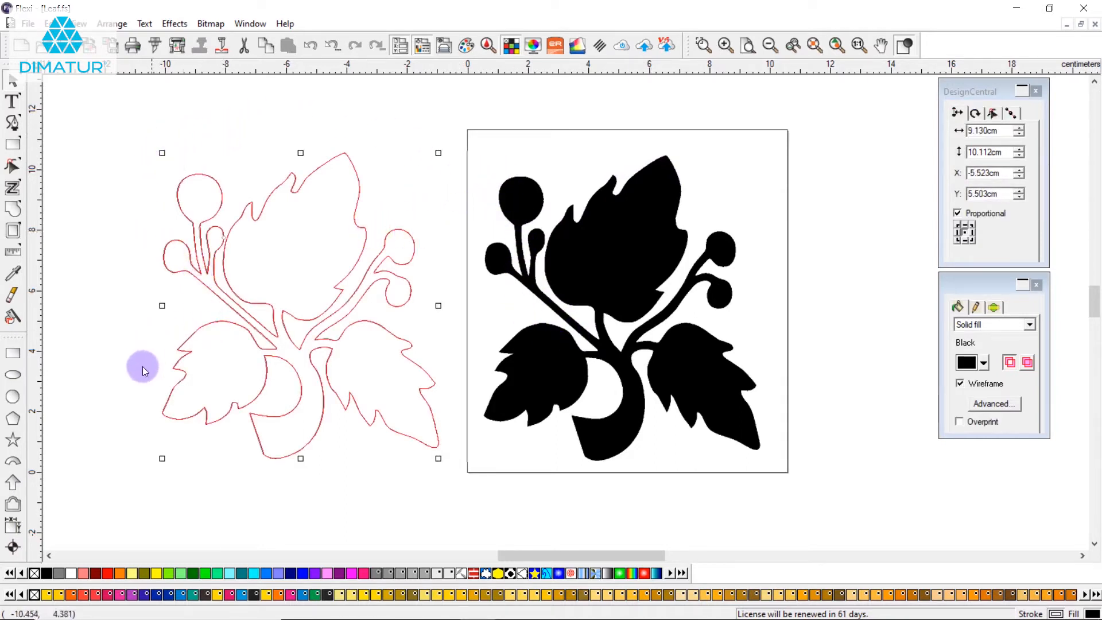
pyautogui.click(155, 52)
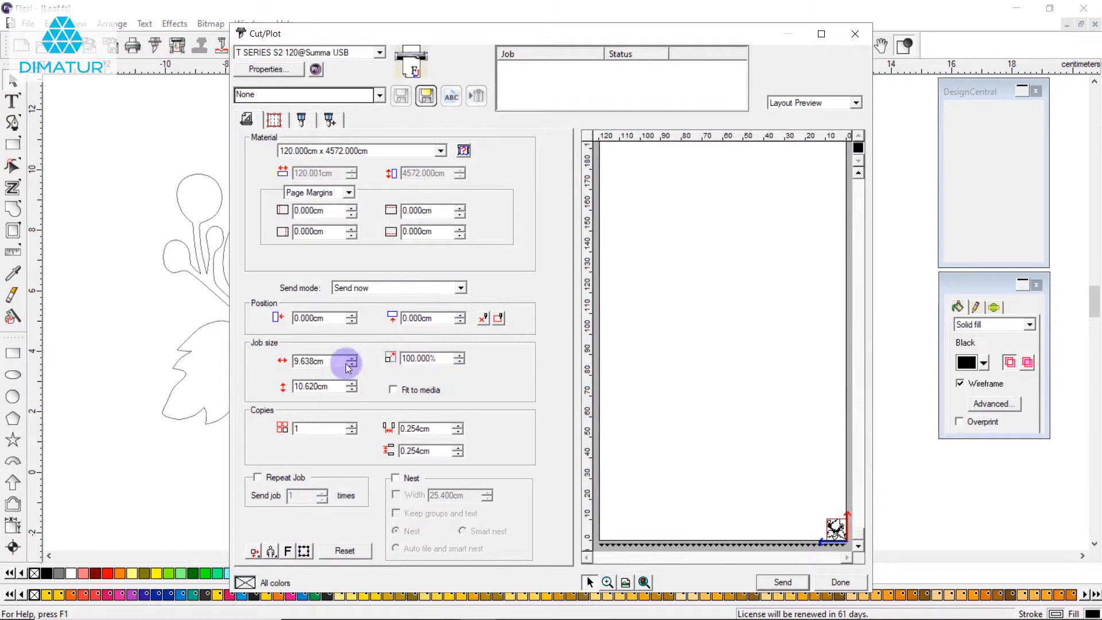
pyautogui.moveTo(336, 361); pyautogui.dragTo(256, 363)
pyautogui.write('30')
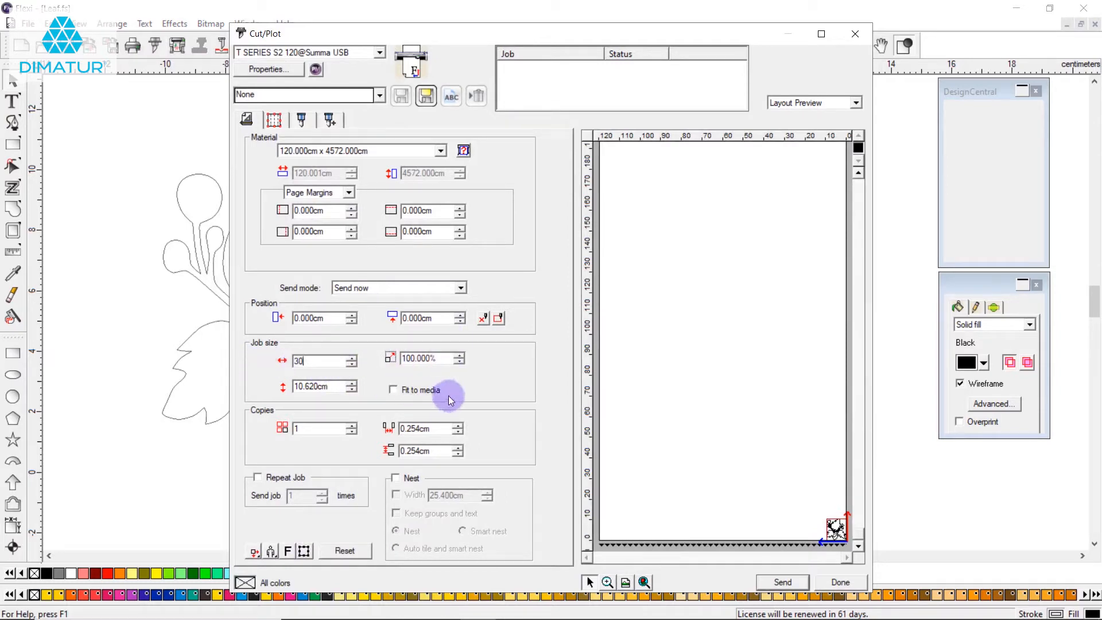
pyautogui.click(337, 387)
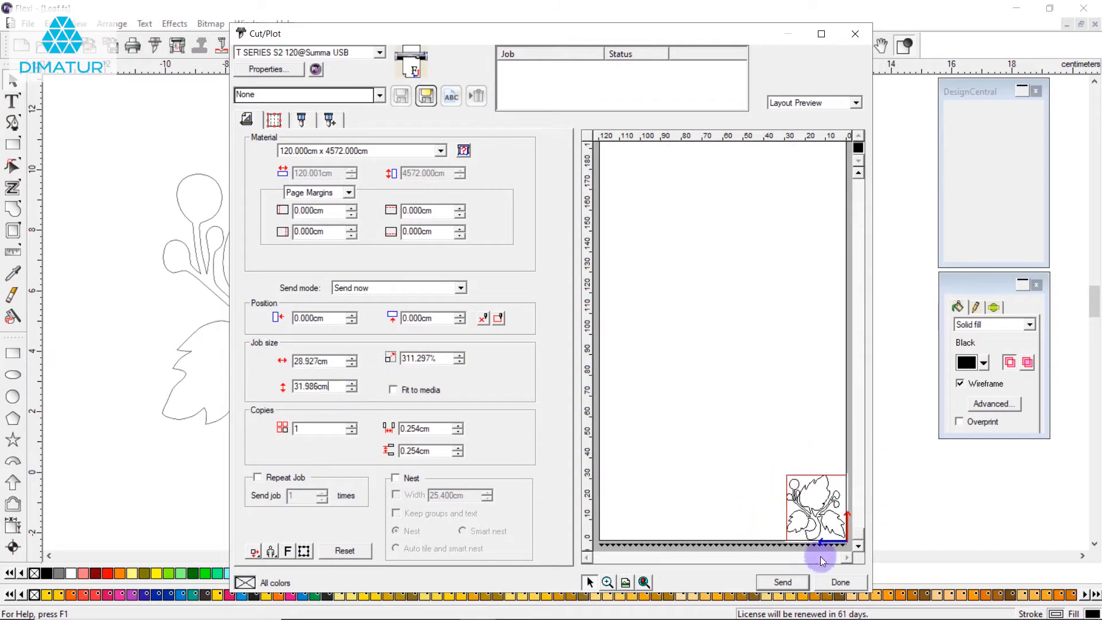
pyautogui.click(840, 583)
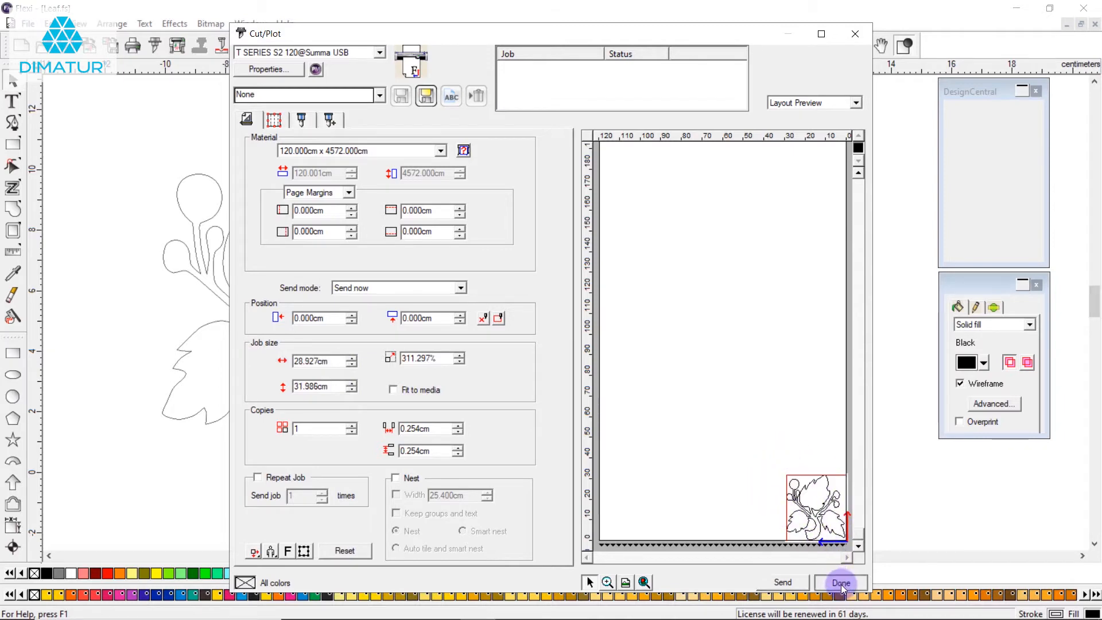
pyautogui.click(730, 507)
# Step: Set the Autotrace noise reduction and corners options to Most for the leaf bitmap, and leave the tool without tracing
pyautogui.click(641, 304)
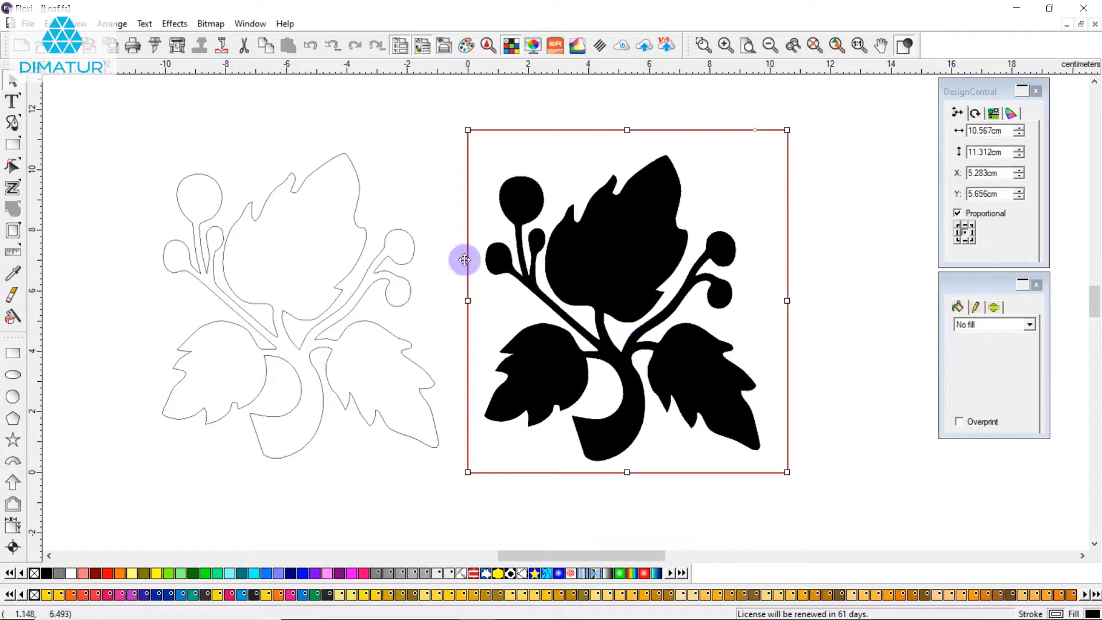
pyautogui.click(211, 24)
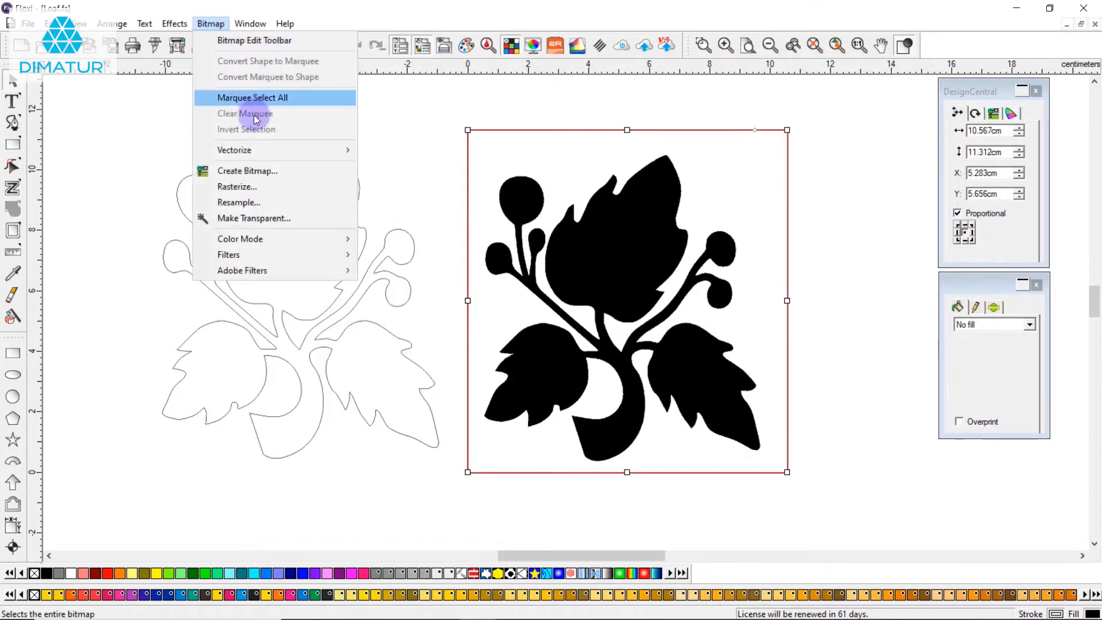
pyautogui.moveTo(265, 154)
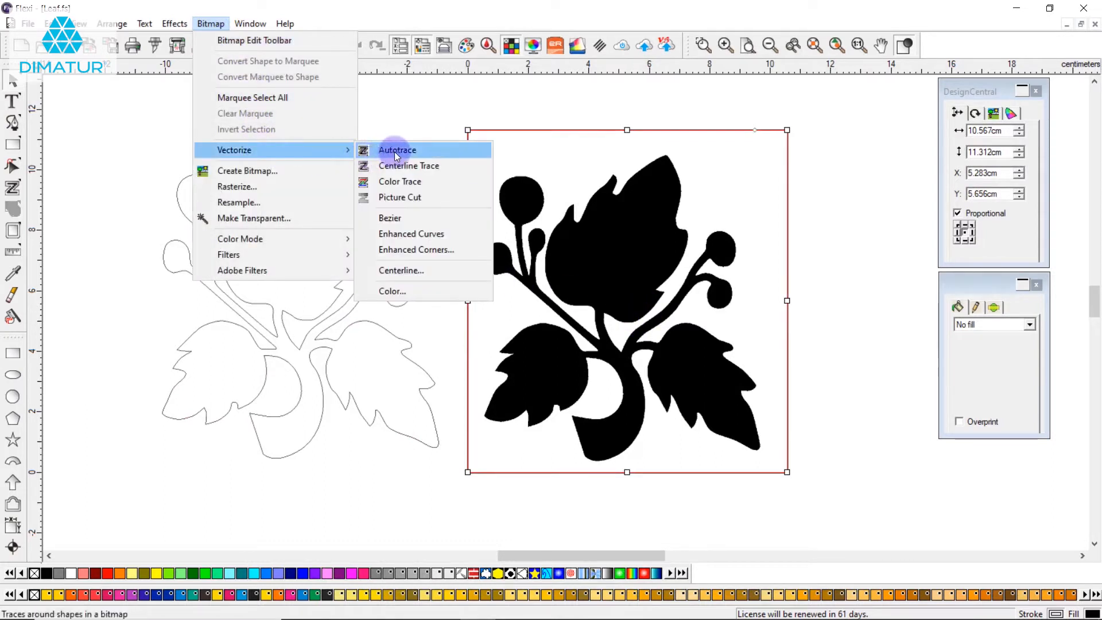
pyautogui.click(450, 153)
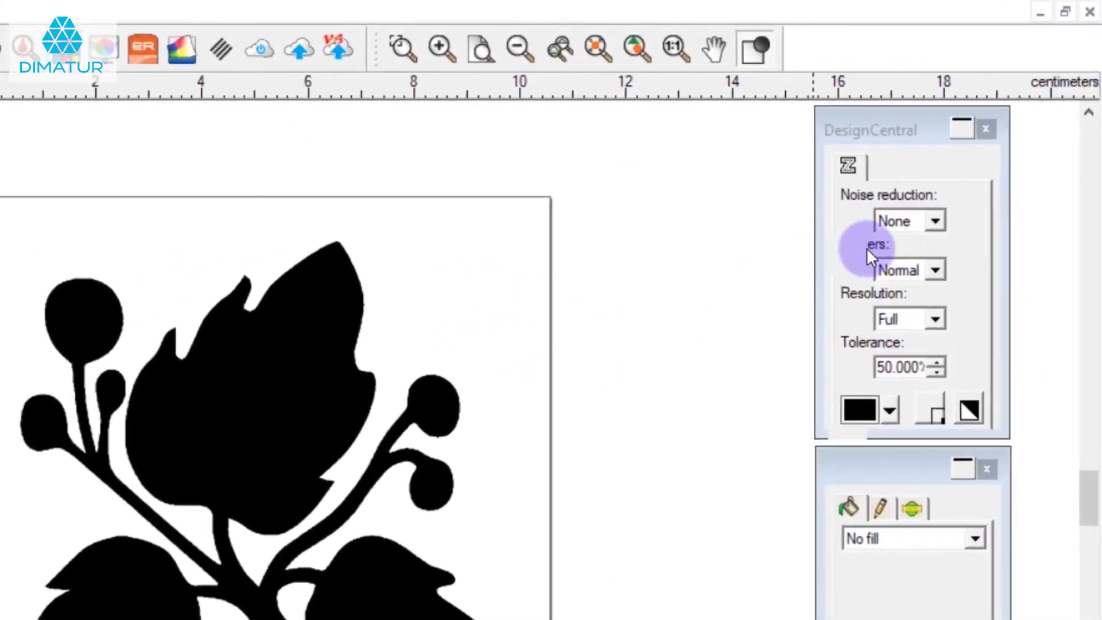
pyautogui.click(935, 221)
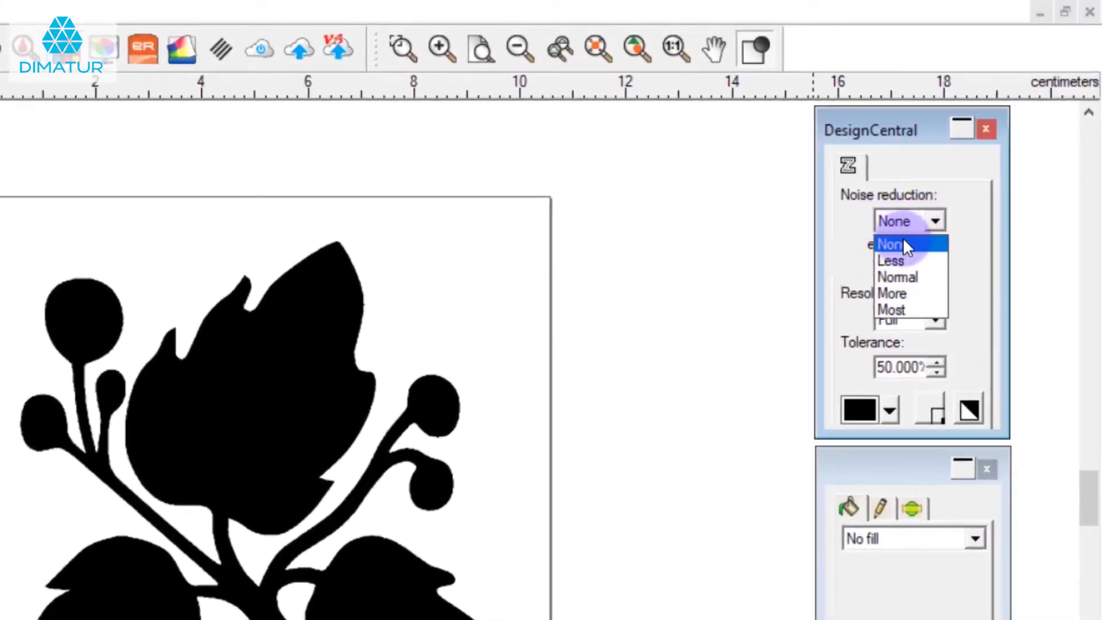
pyautogui.click(893, 310)
pyautogui.click(890, 270)
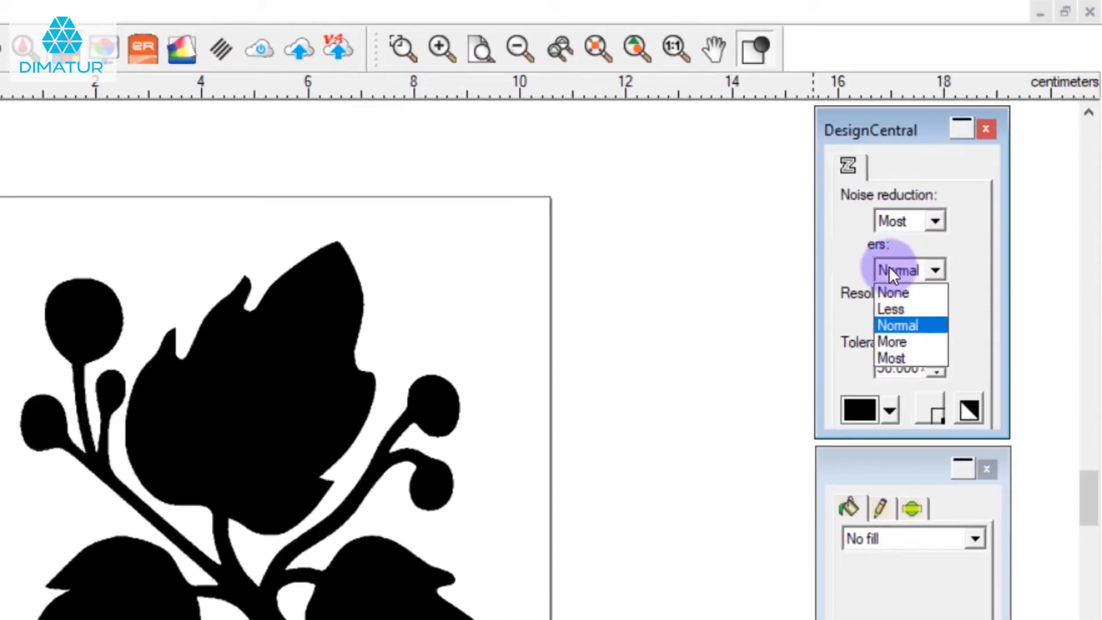
pyautogui.click(895, 359)
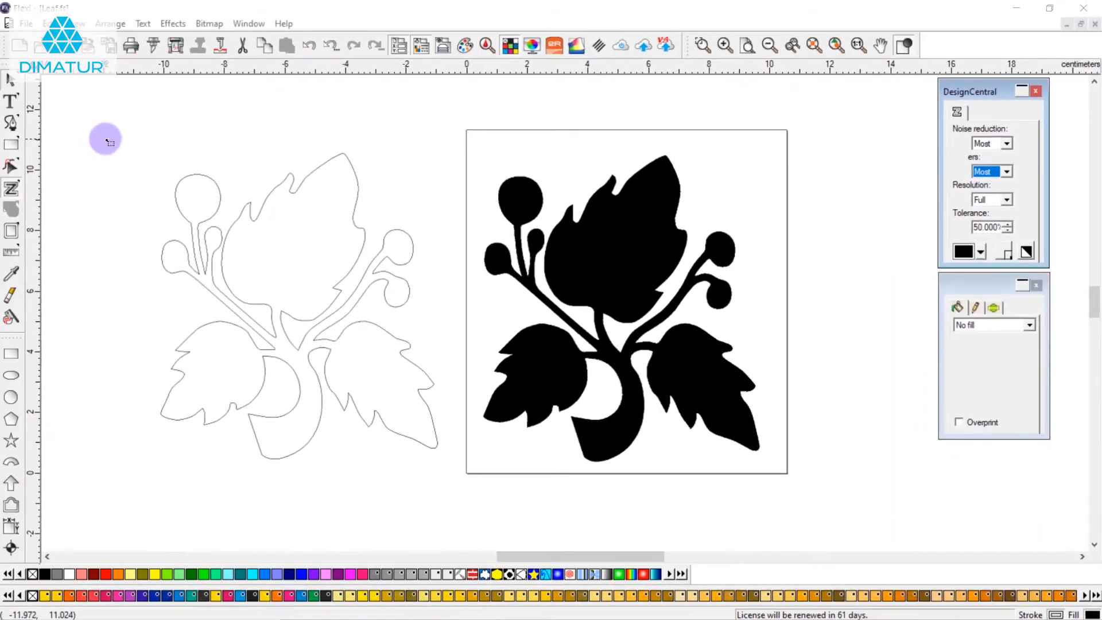
pyautogui.click(11, 81)
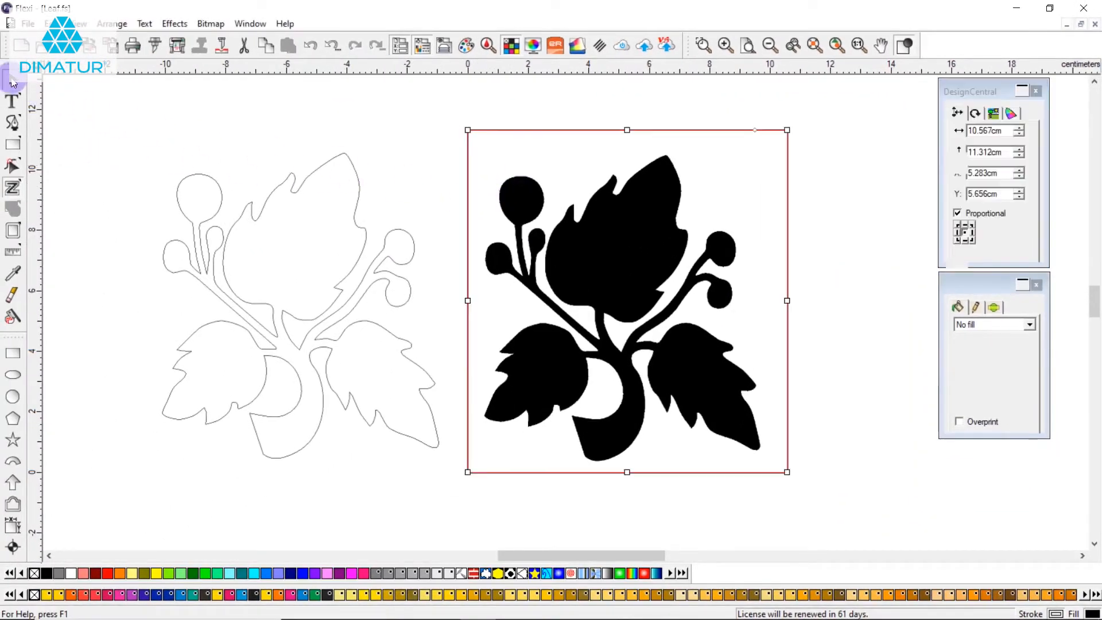
pyautogui.click(435, 160)
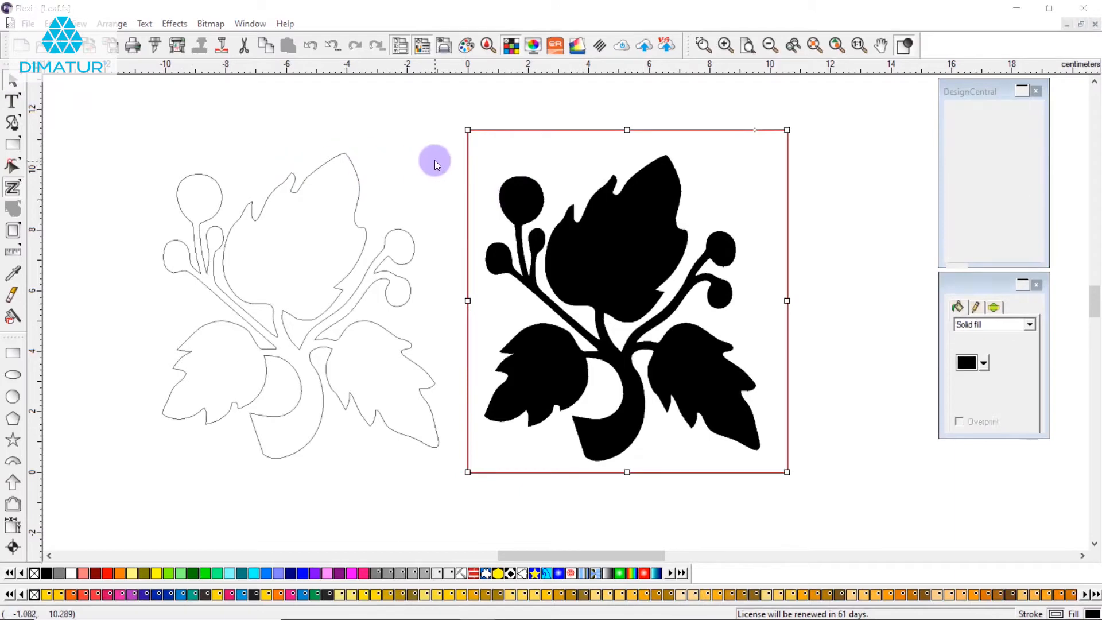
# Step: Switch to the open document colortrace.fs and select the colored cow-head bitmap
pyautogui.click(250, 24)
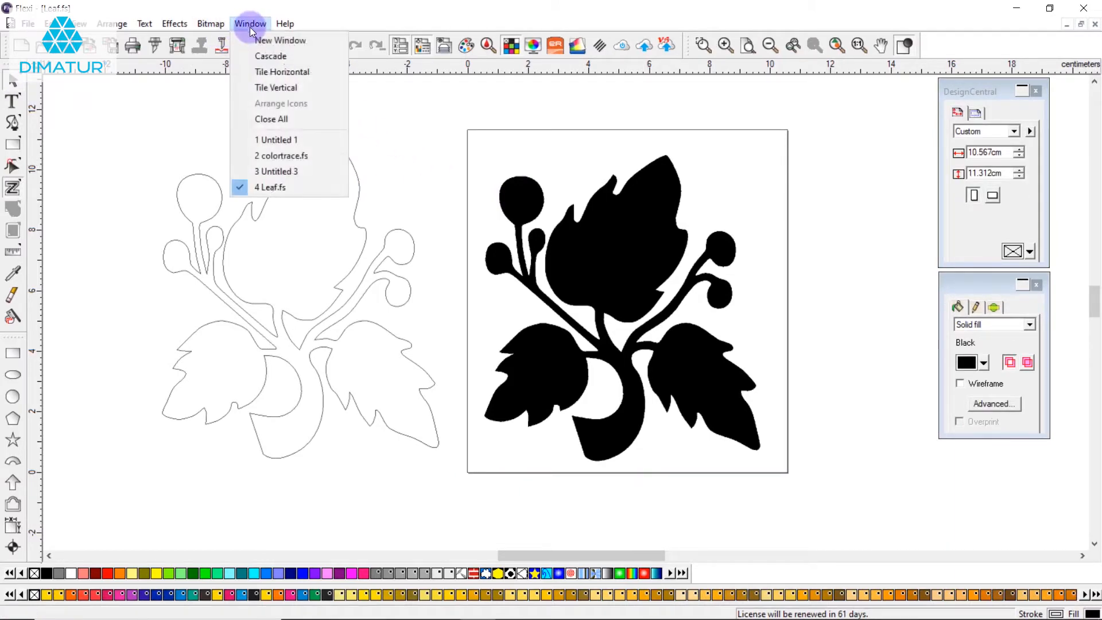
pyautogui.click(267, 156)
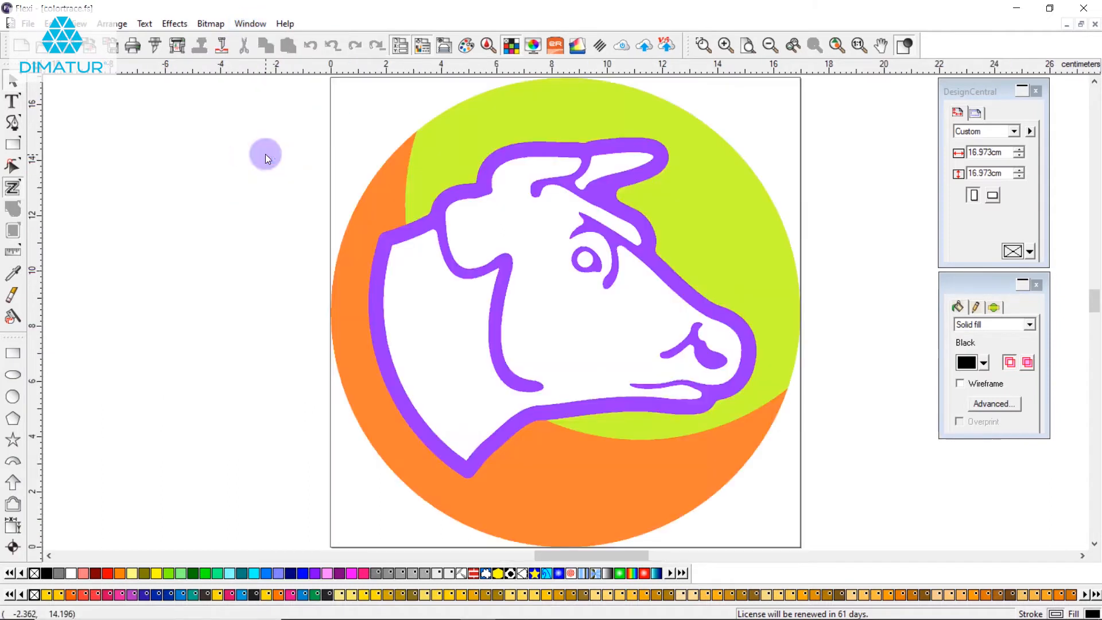
pyautogui.click(756, 242)
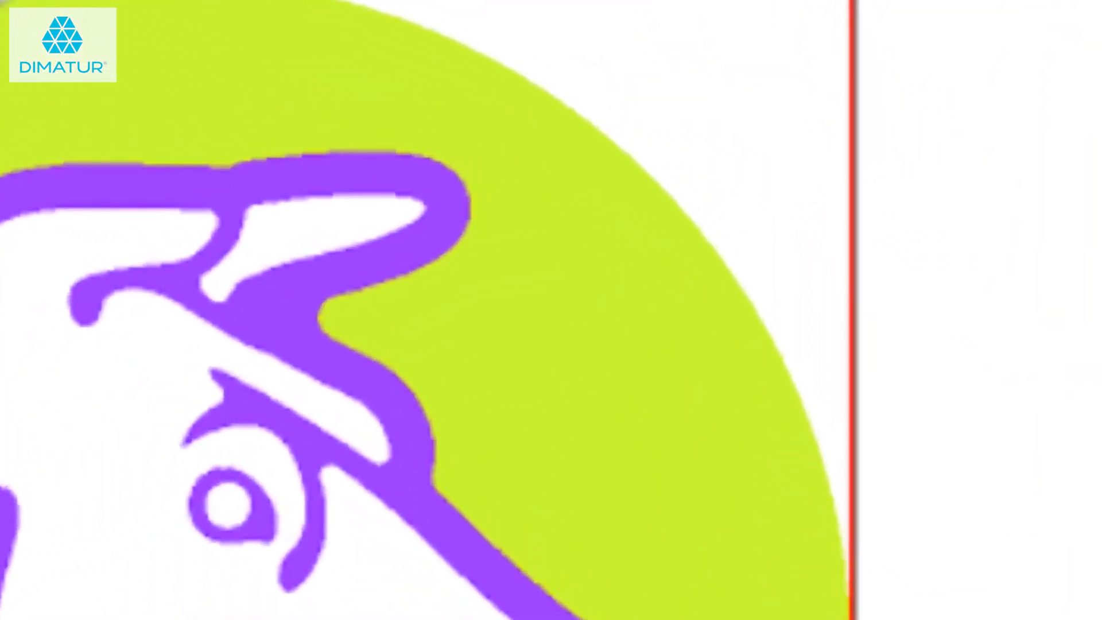
pyautogui.press('Escape')
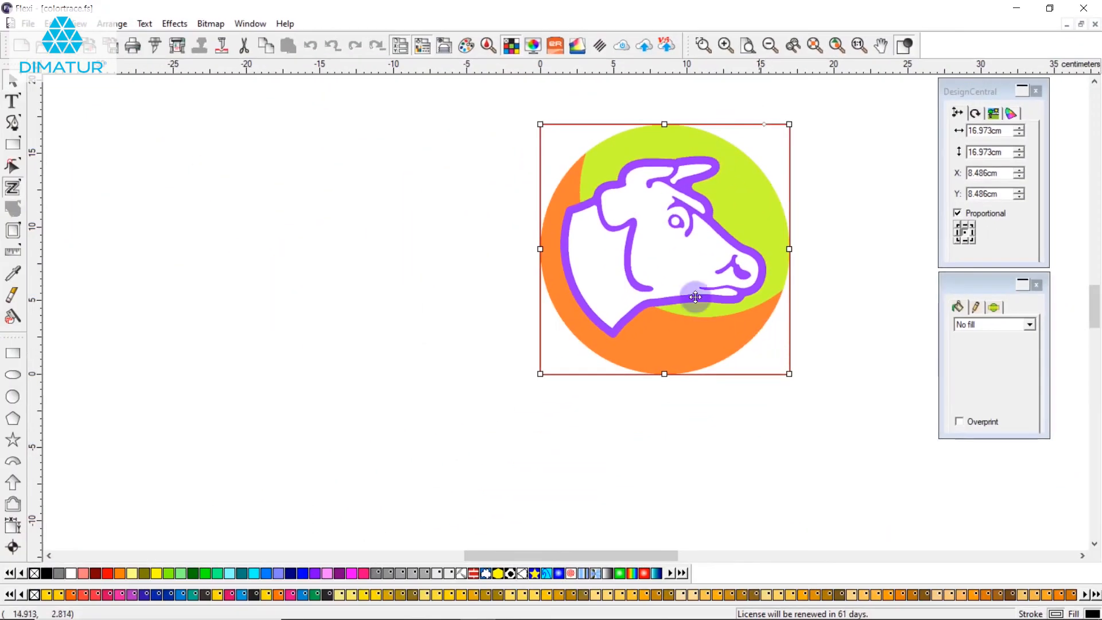
# Step: Try to set up the untraced cow-head bitmap for cutting in Cut/Plot, and close the dialog
pyautogui.click(150, 51)
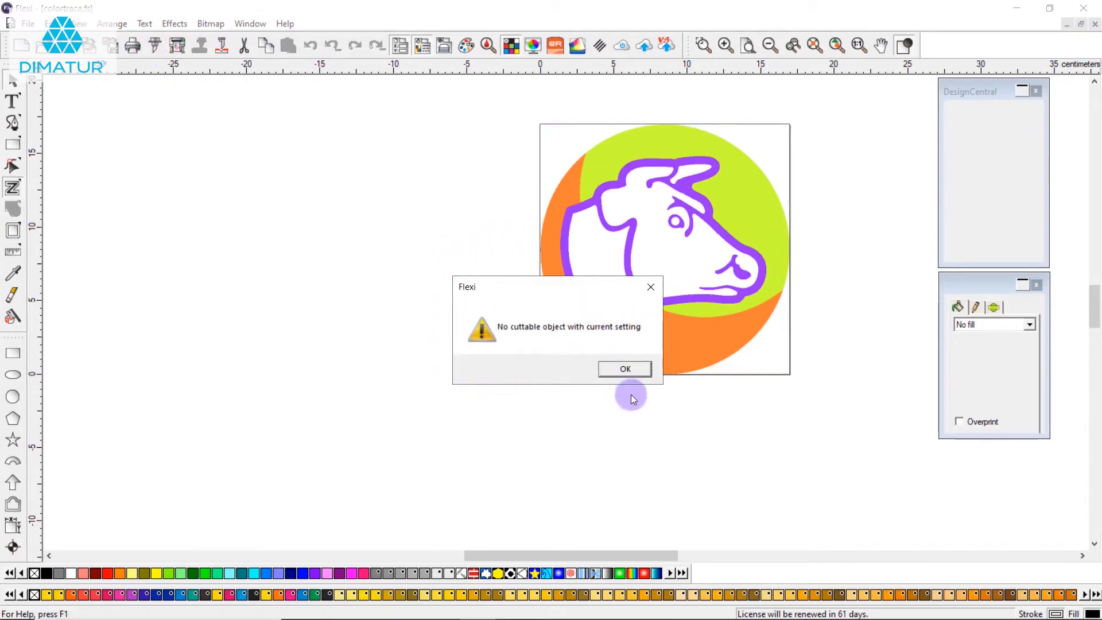
pyautogui.click(615, 366)
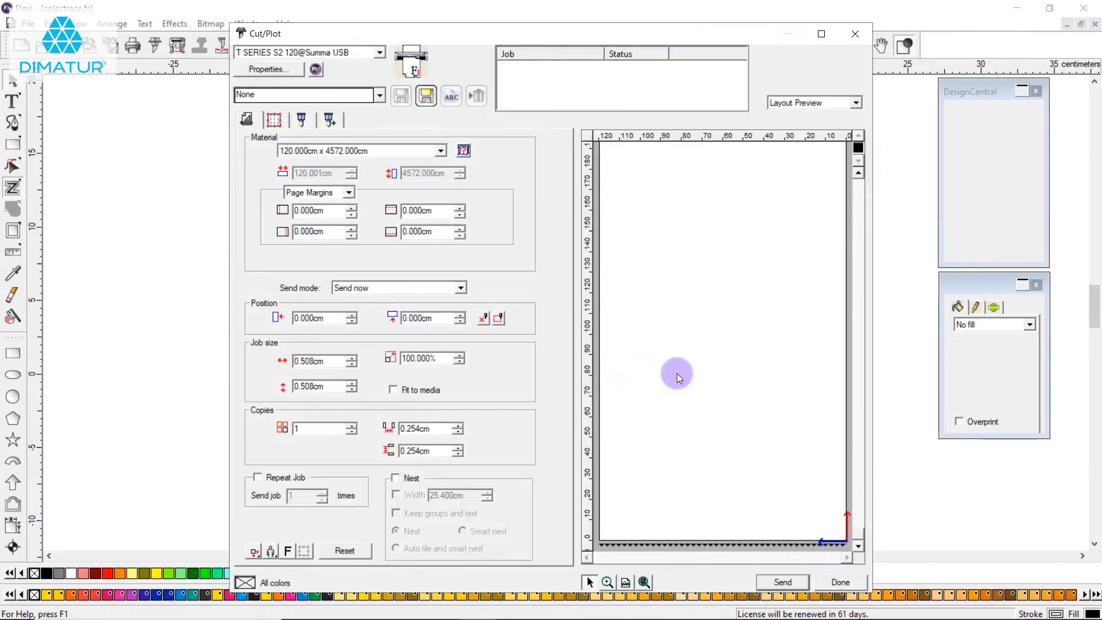
pyautogui.press('Escape')
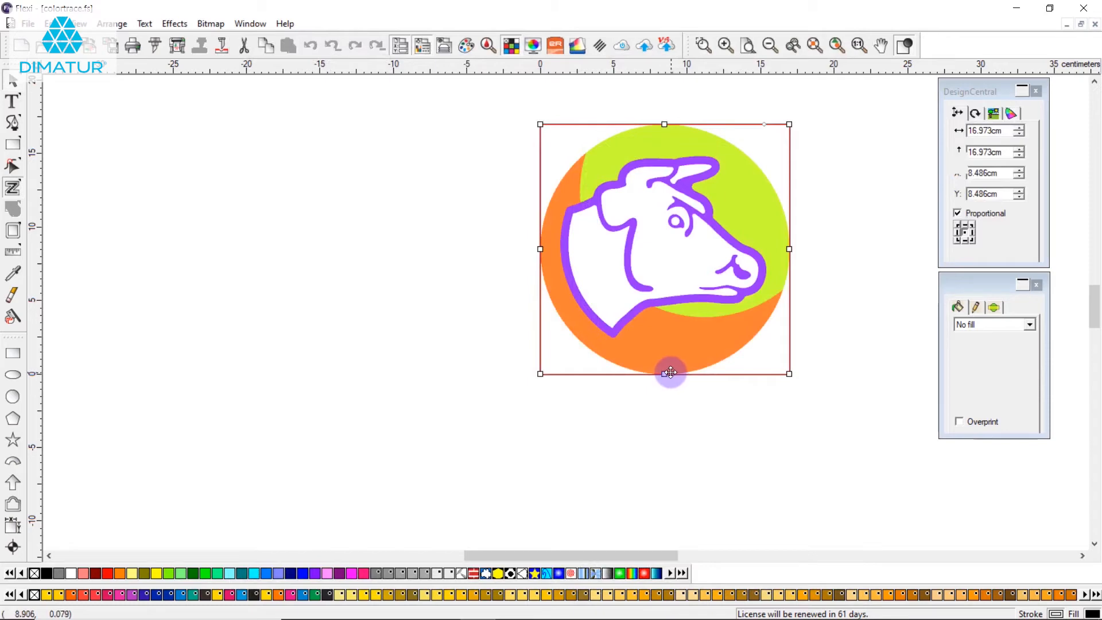
# Step: Vectorize the cow-head bitmap with Autotrace over the whole image
pyautogui.click(210, 25)
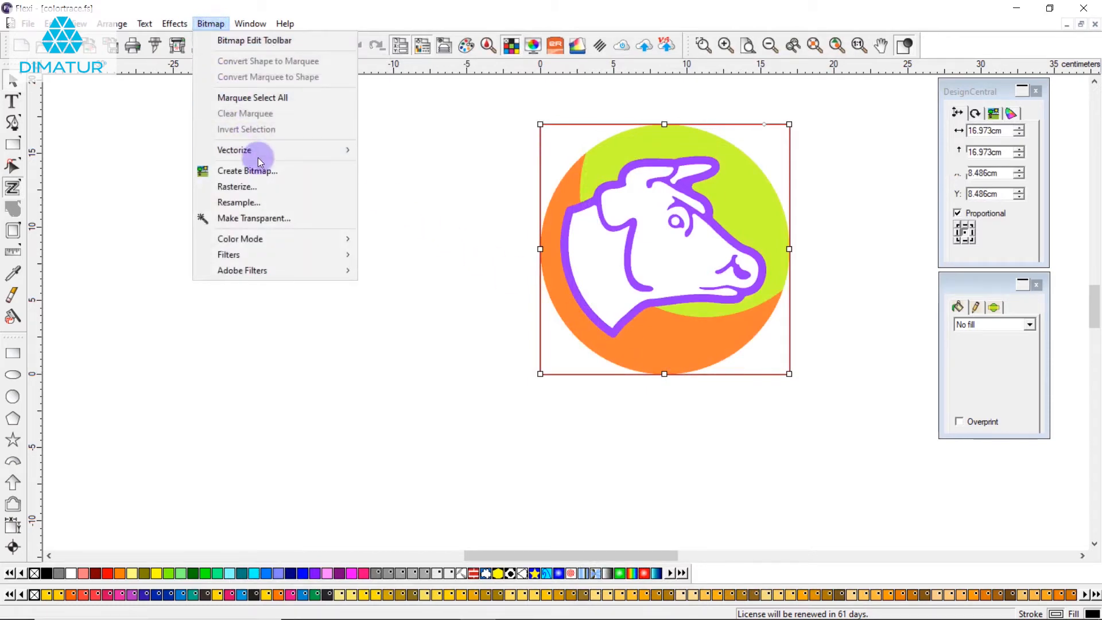
pyautogui.moveTo(258, 157)
pyautogui.click(455, 152)
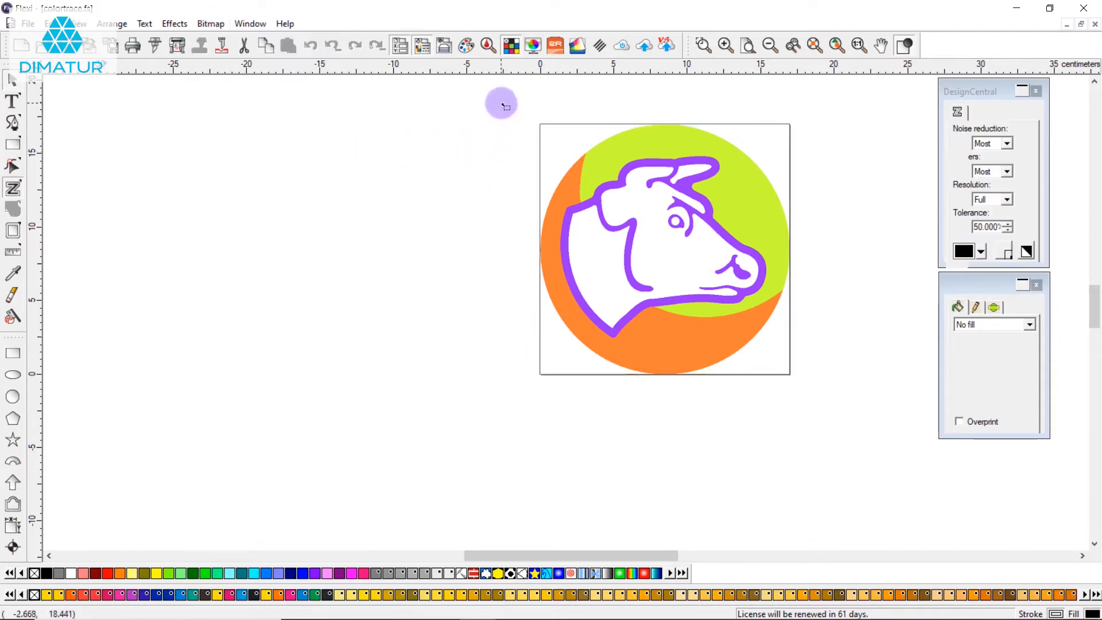
pyautogui.moveTo(502, 104)
pyautogui.mouseDown()
pyautogui.moveTo(583, 153)
pyautogui.moveTo(791, 330)
pyautogui.moveTo(836, 394)
pyautogui.mouseUp()
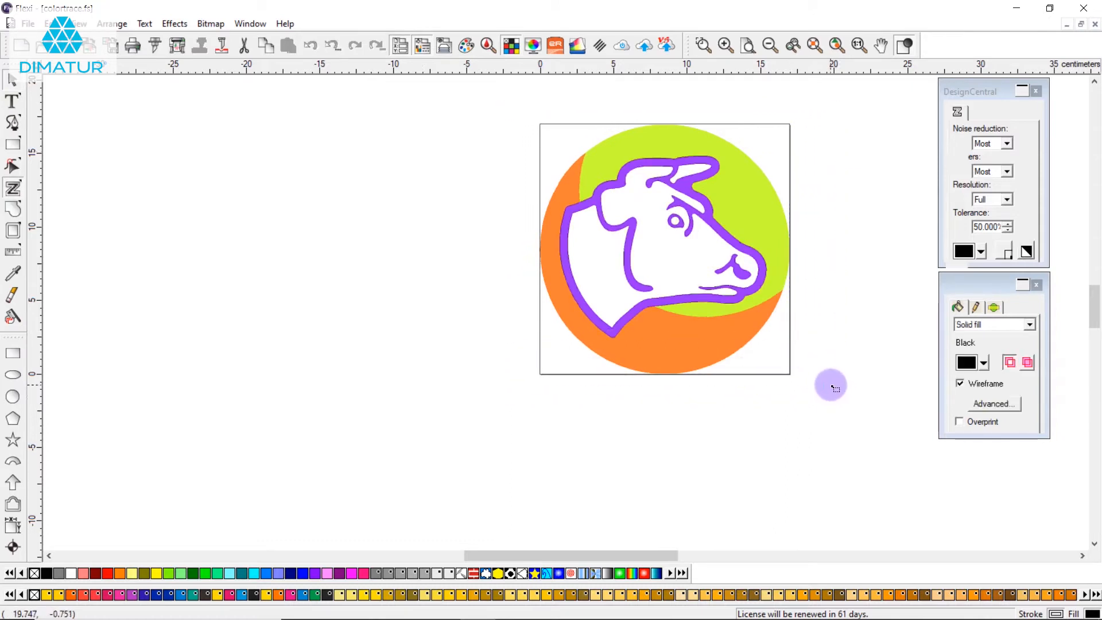
# Step: Move the traced cow-head outline off the bitmap into the empty area beside it, and clear the selection
pyautogui.click(12, 80)
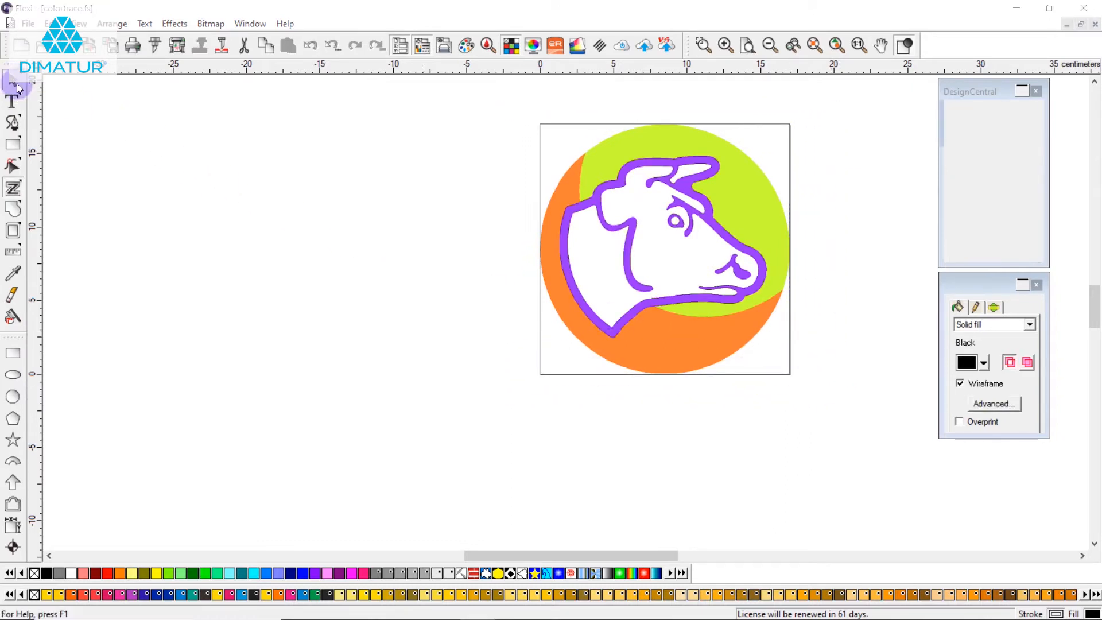
pyautogui.click(609, 227)
pyautogui.moveTo(609, 227)
pyautogui.mouseDown()
pyautogui.moveTo(634, 227)
pyautogui.moveTo(296, 240)
pyautogui.mouseUp()
pyautogui.click(420, 241)
pyautogui.moveTo(174, 151); pyautogui.dragTo(432, 372)
pyautogui.click(479, 361)
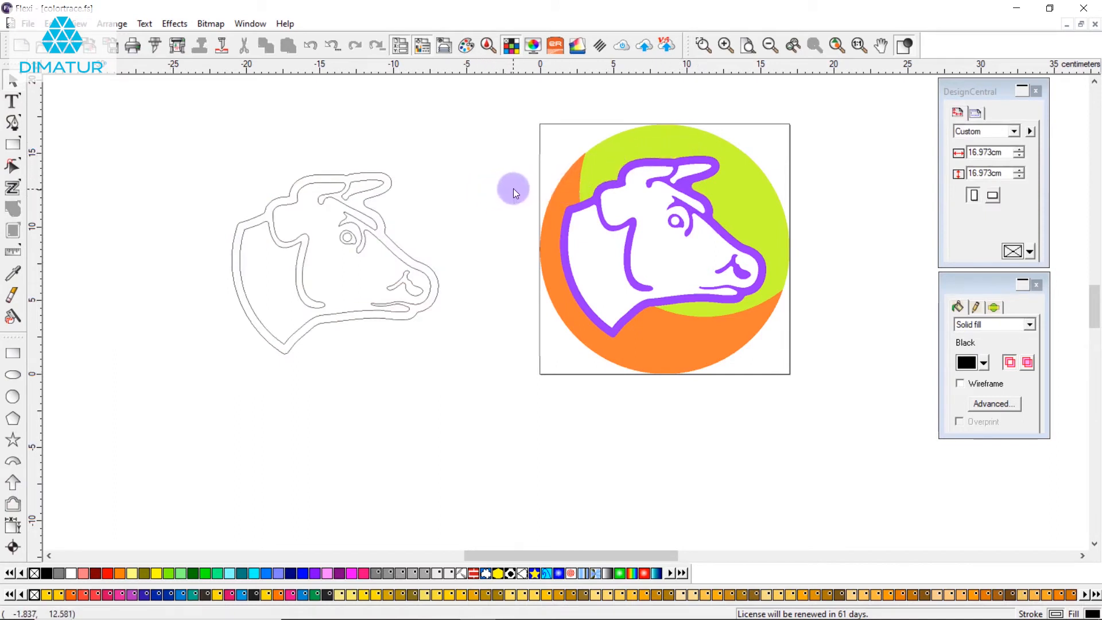
# Step: Start a Color Trace with 4 colors and the Normal edge filter over the whole colored cow-head bitmap
pyautogui.click(209, 25)
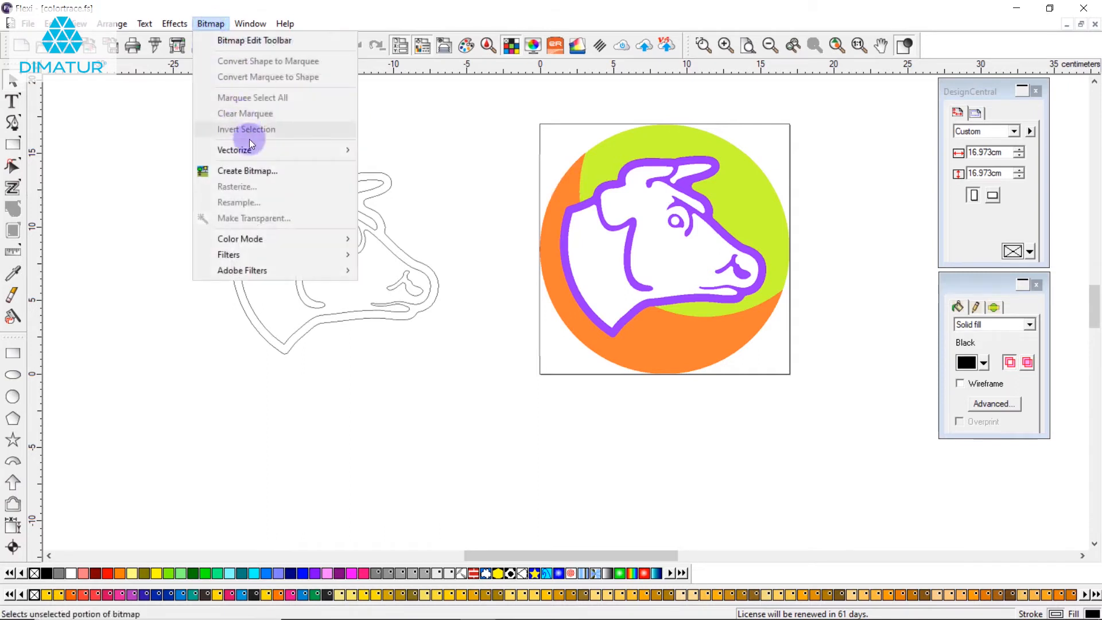
pyautogui.moveTo(253, 151)
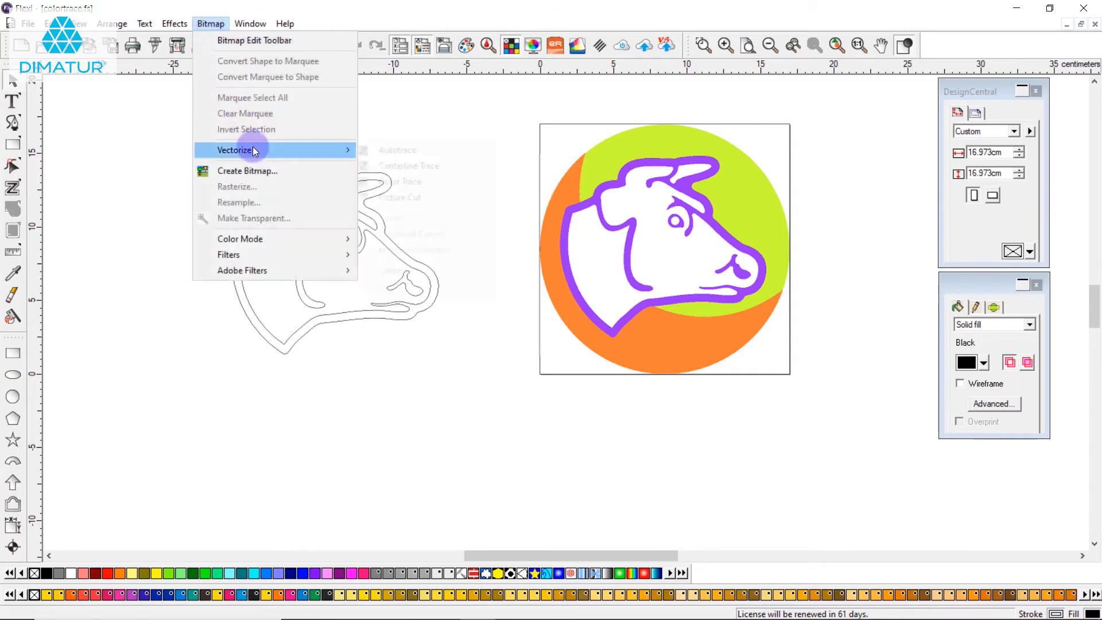
pyautogui.click(399, 182)
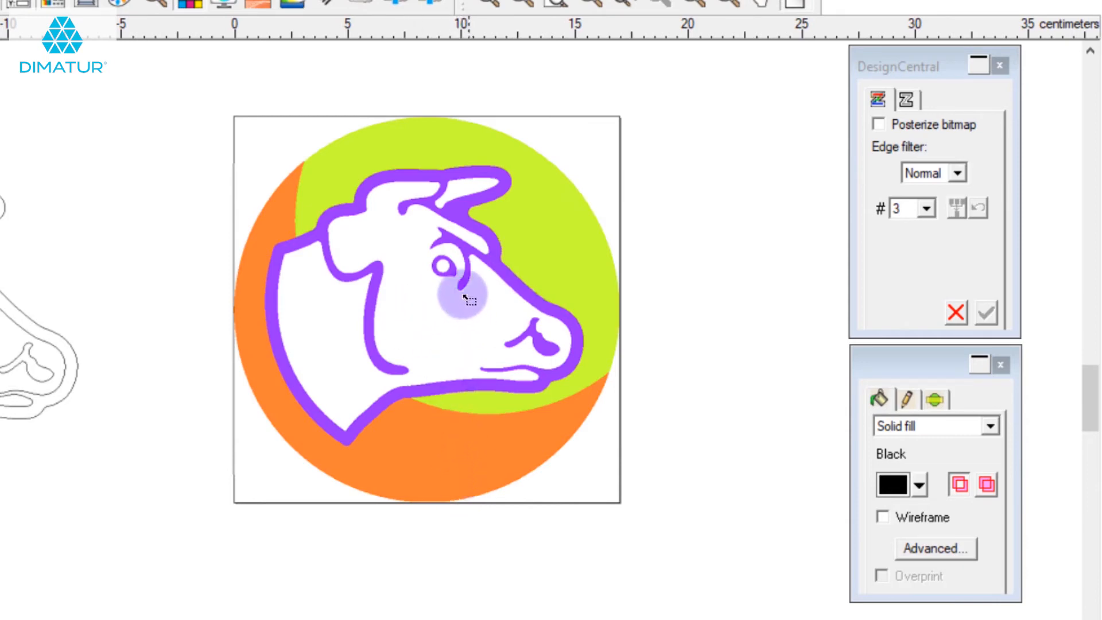
pyautogui.click(922, 213)
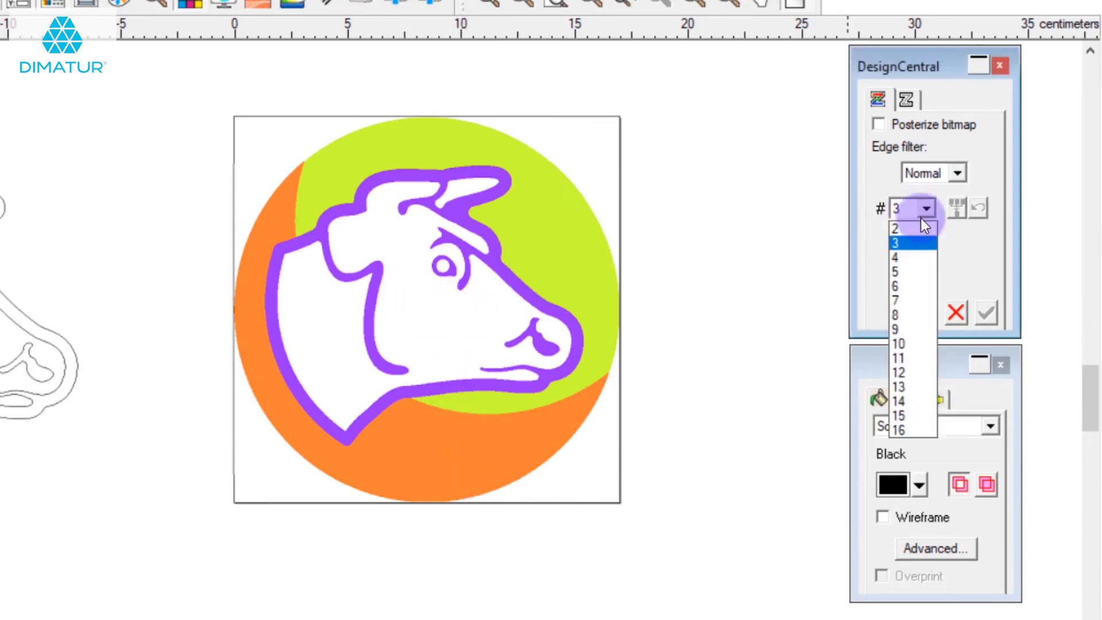
pyautogui.click(907, 256)
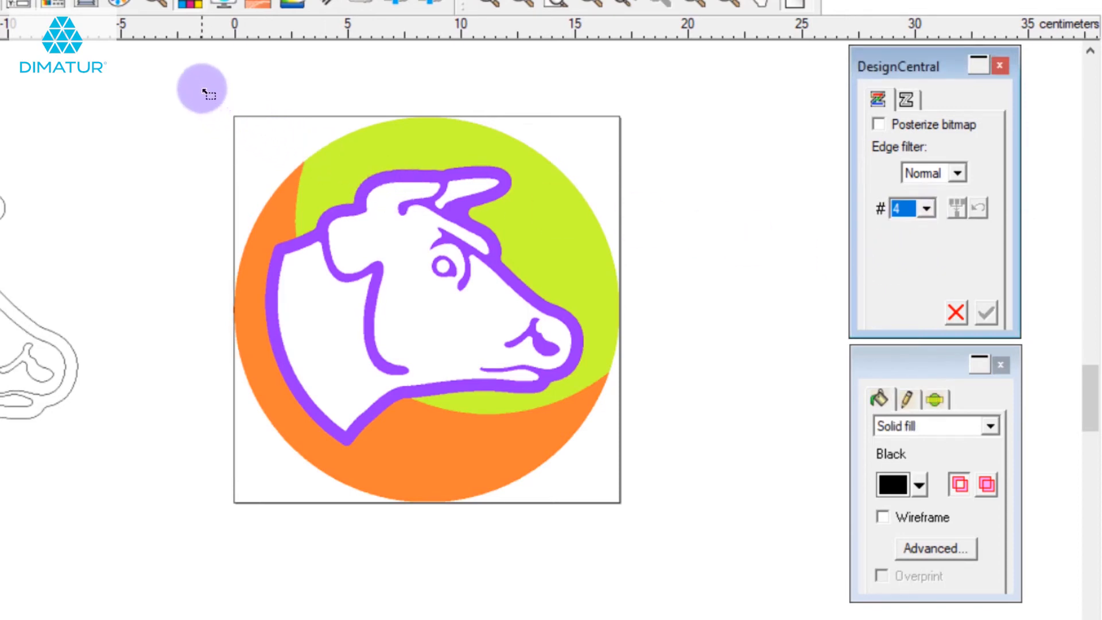
pyautogui.moveTo(202, 89); pyautogui.dragTo(694, 537)
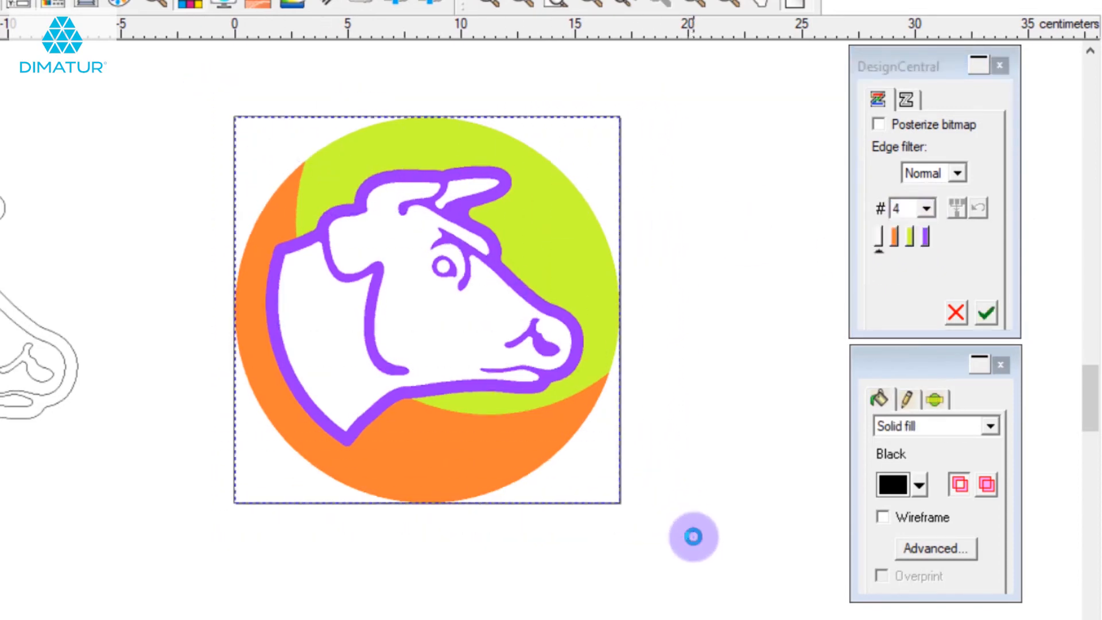
# Step: Change the purple trace color of the cow-head outline to the basic bright blue
pyautogui.doubleClick(925, 238)
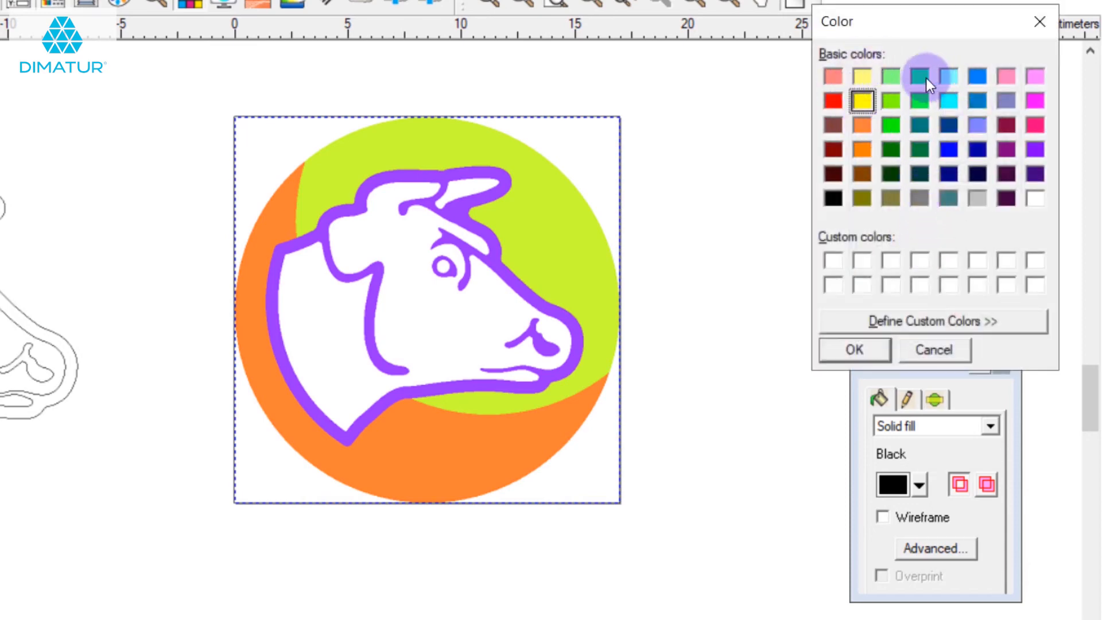
pyautogui.click(948, 150)
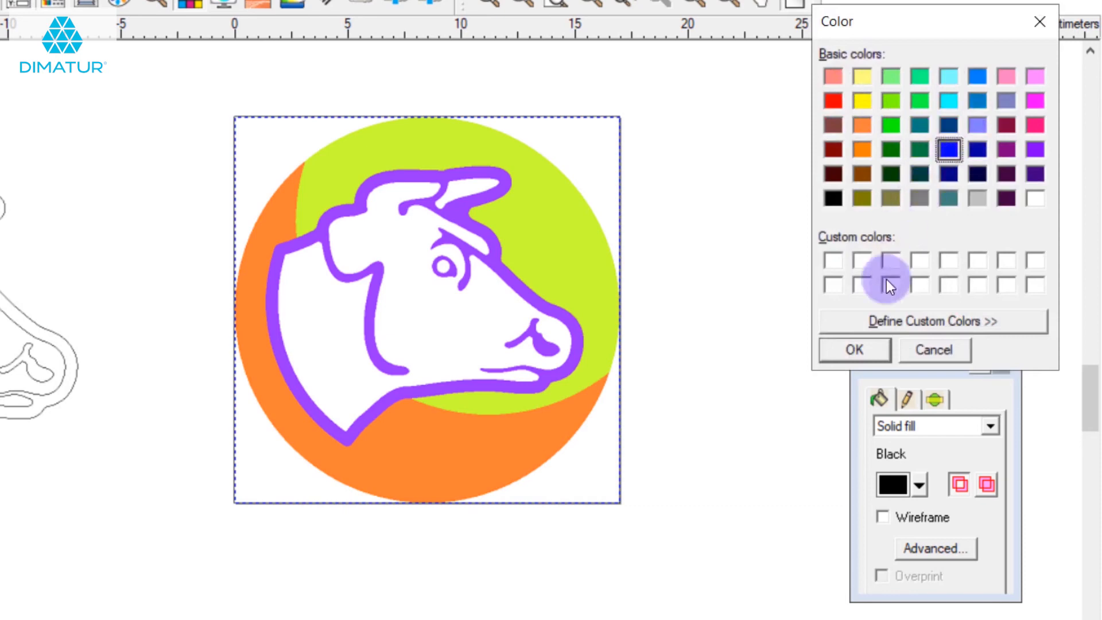
pyautogui.click(863, 352)
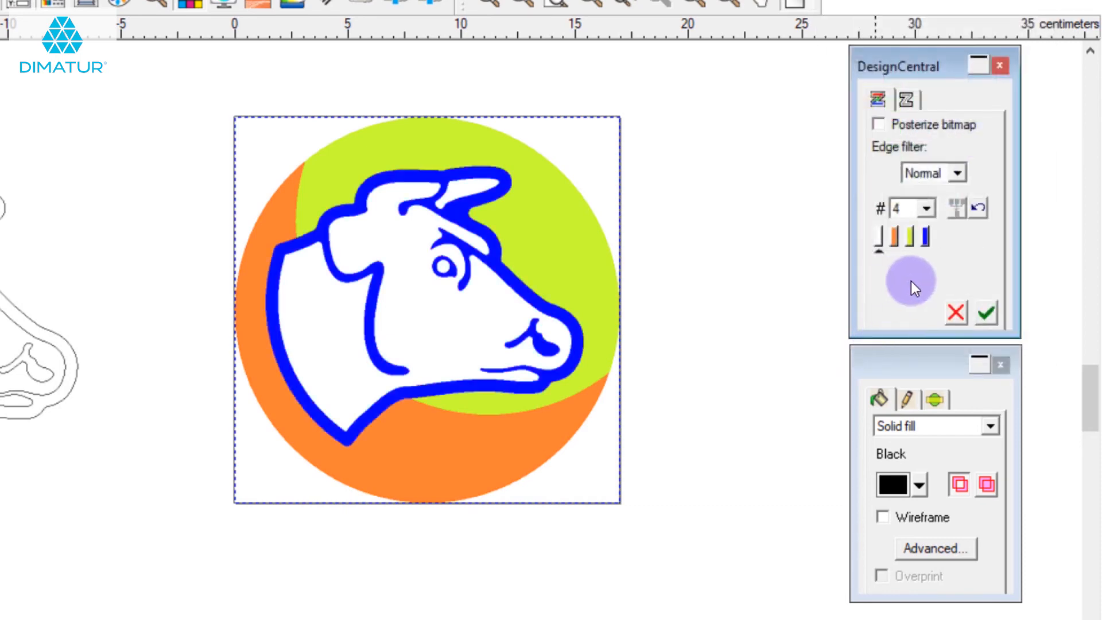
# Step: Try excluding the orange and green colors from the color trace, and include them again
pyautogui.click(893, 244)
pyautogui.click(893, 240)
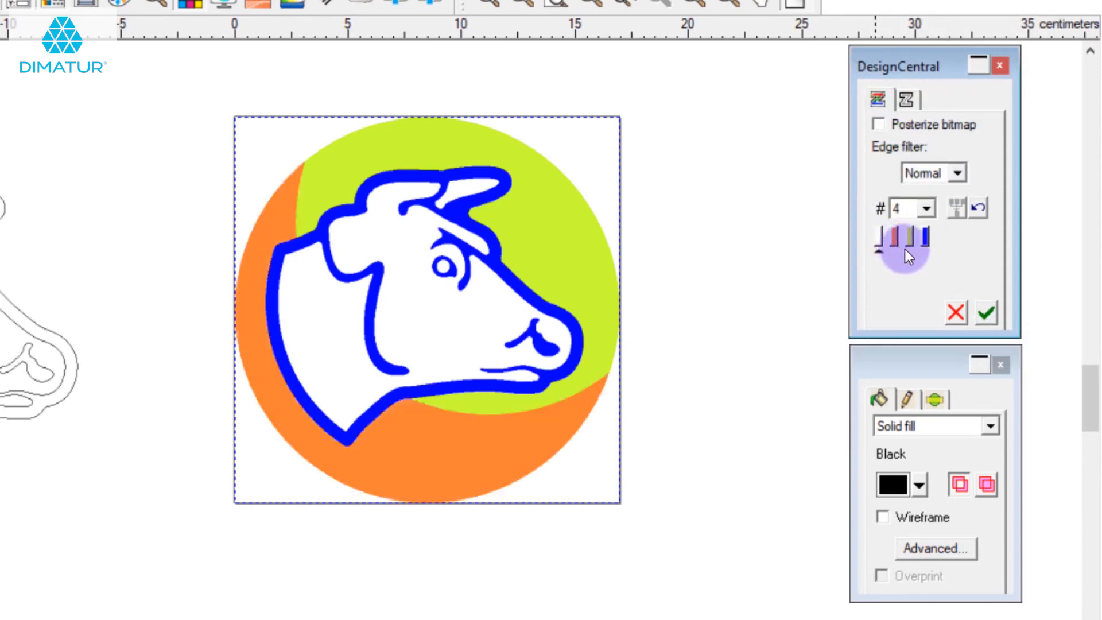
pyautogui.click(910, 241)
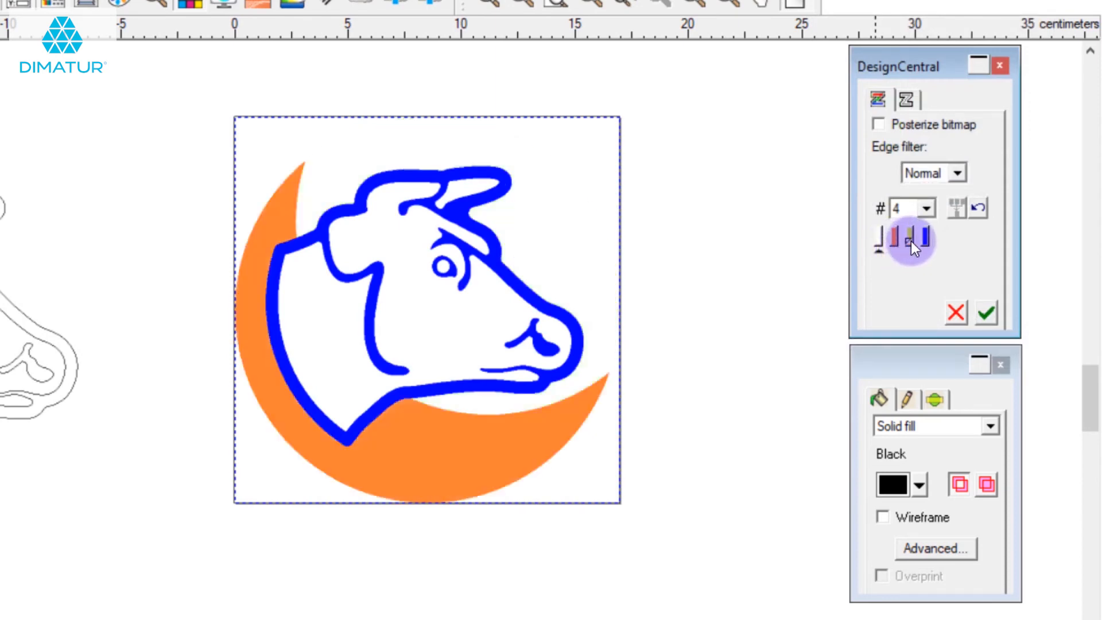
pyautogui.click(911, 241)
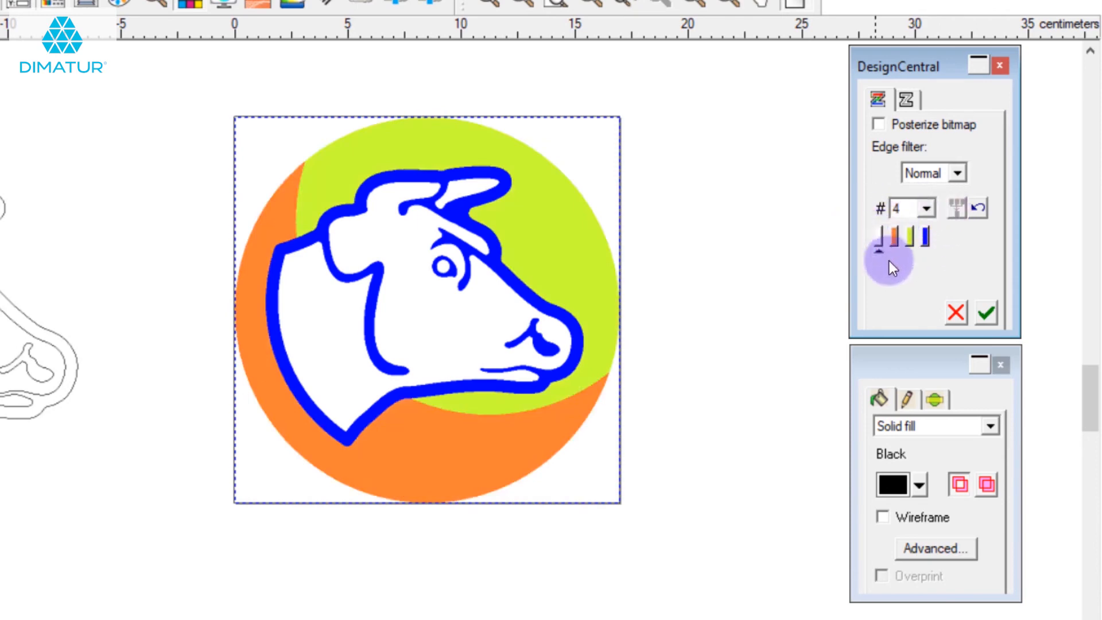
# Step: Apply the color trace with all four colors and clear the selection
pyautogui.click(986, 314)
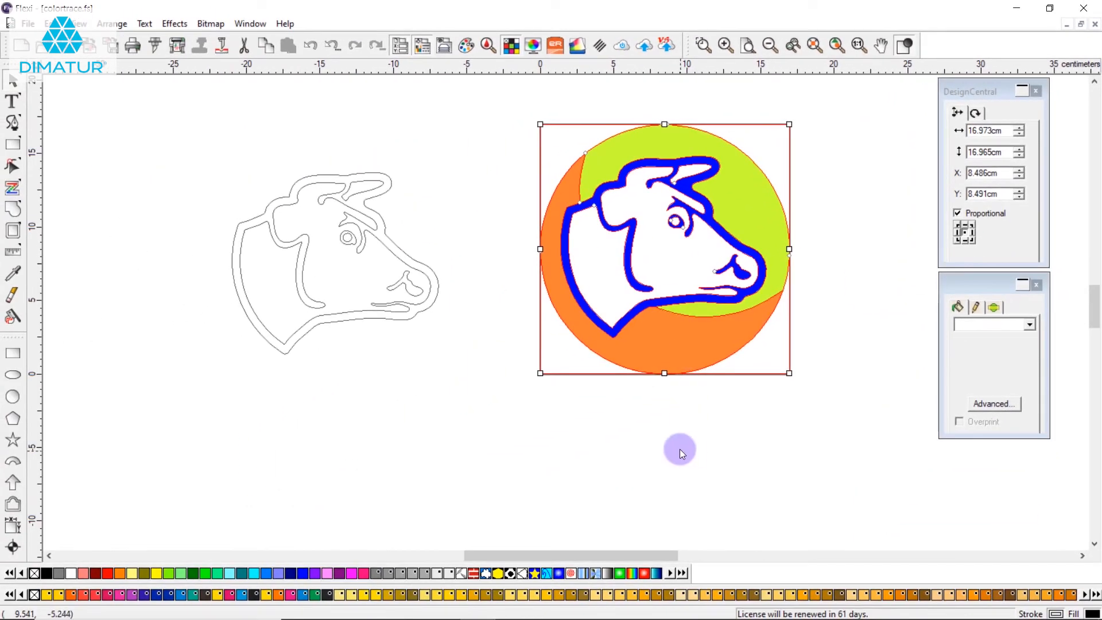
pyautogui.click(681, 452)
# Step: Move the four white corner pieces and the original bitmap off the color-traced artwork into the empty area beside it, and clear the selection
pyautogui.moveTo(564, 347); pyautogui.dragTo(427, 416)
pyautogui.moveTo(747, 362)
pyautogui.mouseDown()
pyautogui.moveTo(515, 477)
pyautogui.moveTo(317, 454)
pyautogui.mouseUp()
pyautogui.moveTo(574, 147); pyautogui.dragTo(229, 428)
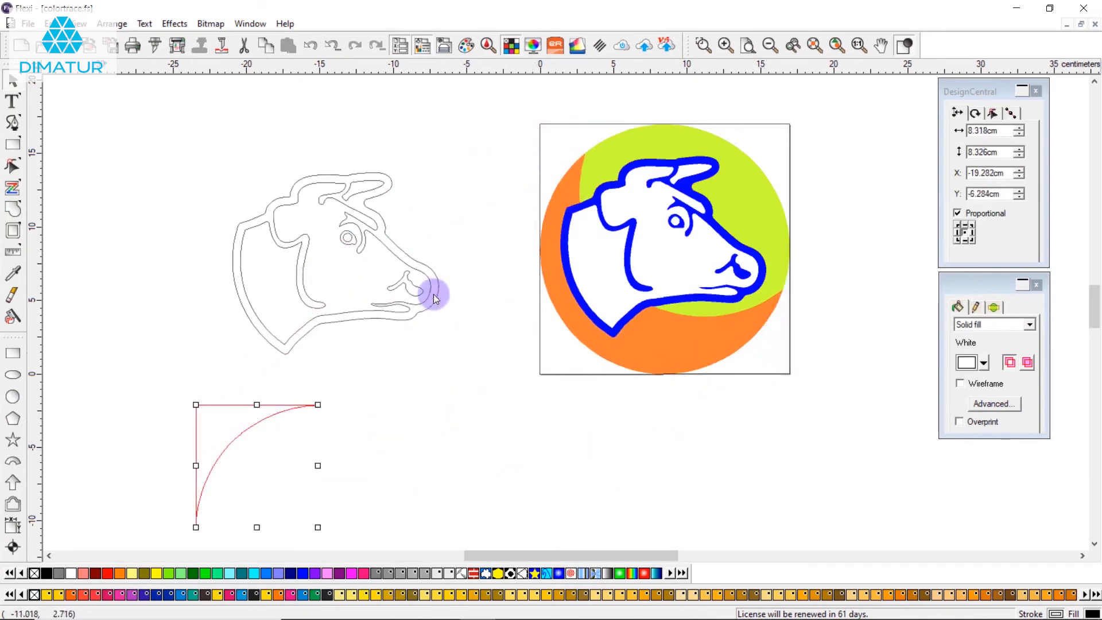
pyautogui.moveTo(755, 132)
pyautogui.mouseDown()
pyautogui.moveTo(878, 275)
pyautogui.moveTo(381, 381)
pyautogui.moveTo(338, 380)
pyautogui.mouseUp()
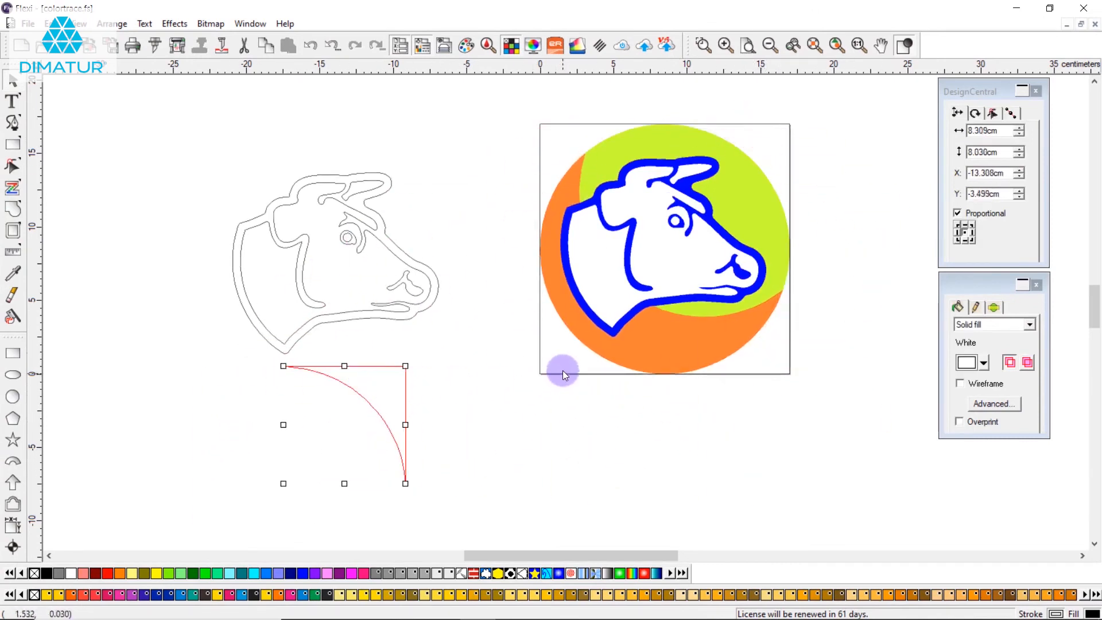
pyautogui.moveTo(560, 371)
pyautogui.mouseDown()
pyautogui.moveTo(256, 315)
pyautogui.moveTo(81, 389)
pyautogui.moveTo(54, 421)
pyautogui.mouseUp()
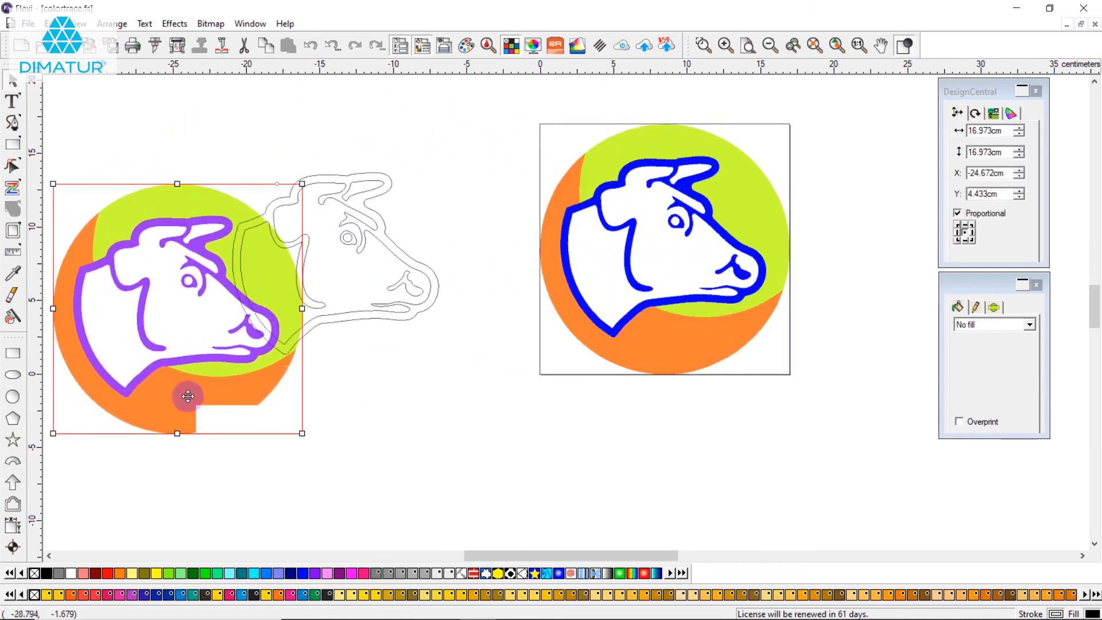
pyautogui.click(529, 133)
# Step: Try moving the green traced shape away from the rest of the color-traced artwork, and undo the move
pyautogui.moveTo(519, 116); pyautogui.dragTo(832, 377)
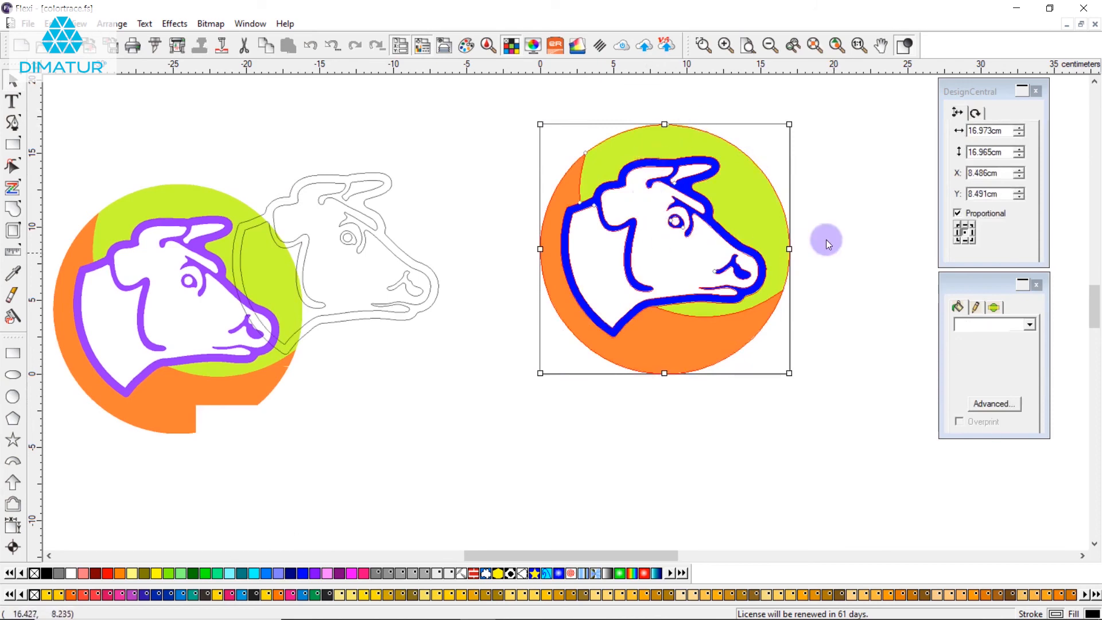
pyautogui.click(763, 199)
pyautogui.moveTo(763, 199); pyautogui.dragTo(808, 164)
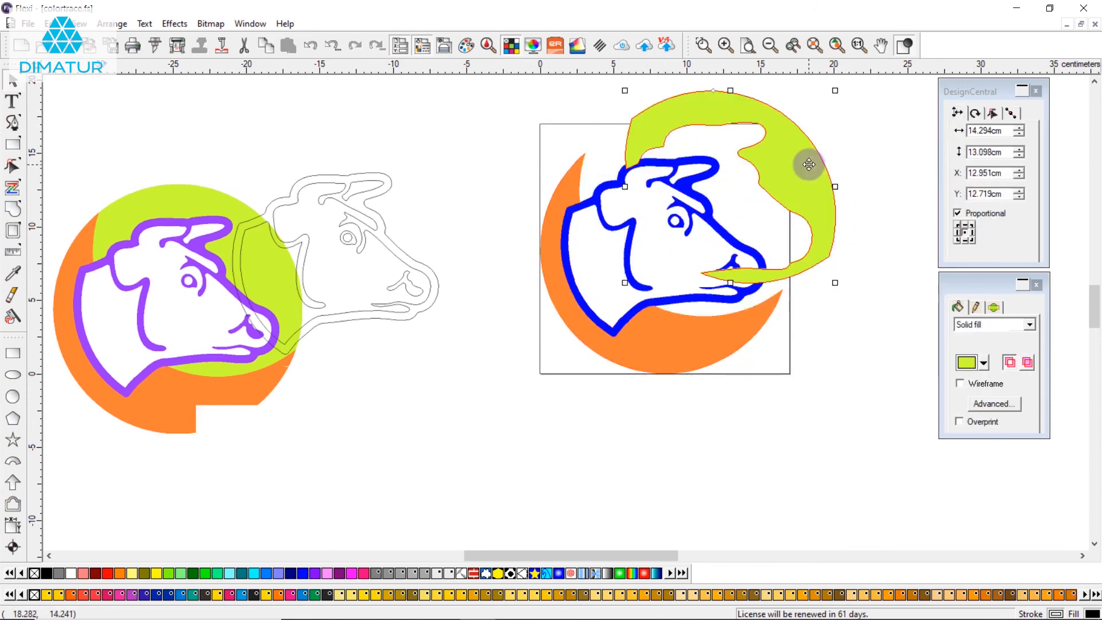
pyautogui.hotkey('ctrl', 'z')
pyautogui.click(873, 168)
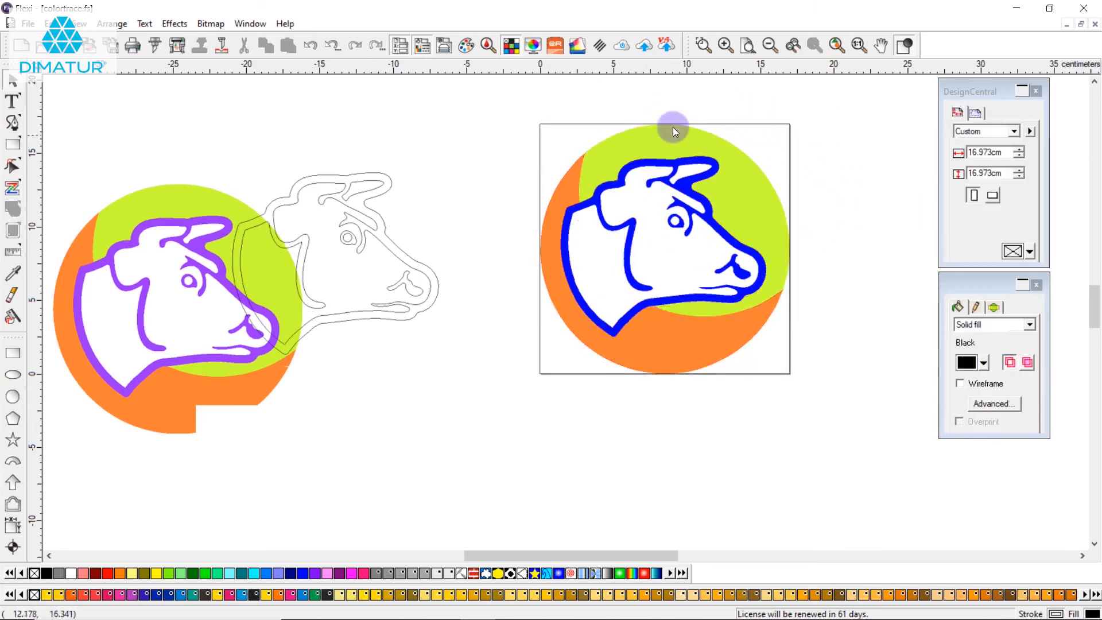
# Step: Set up the color-traced cow head in Cut/Plot with the job limited to the selection, and examine its outlines in the layout preview
pyautogui.moveTo(517, 104)
pyautogui.mouseDown()
pyautogui.moveTo(615, 152)
pyautogui.moveTo(868, 383)
pyautogui.mouseUp()
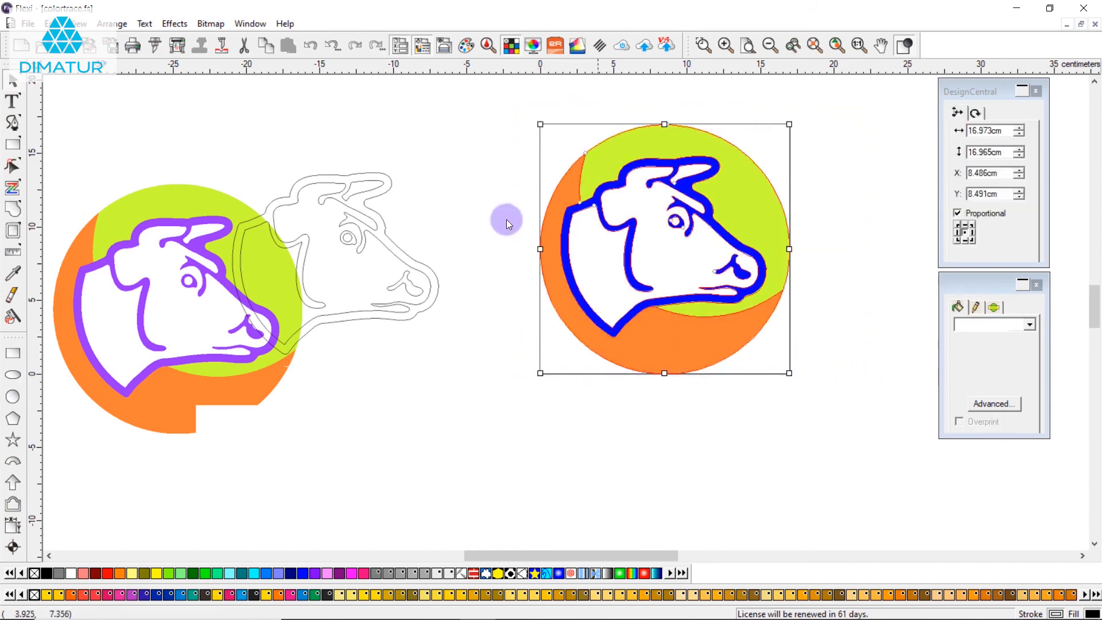
pyautogui.click(153, 51)
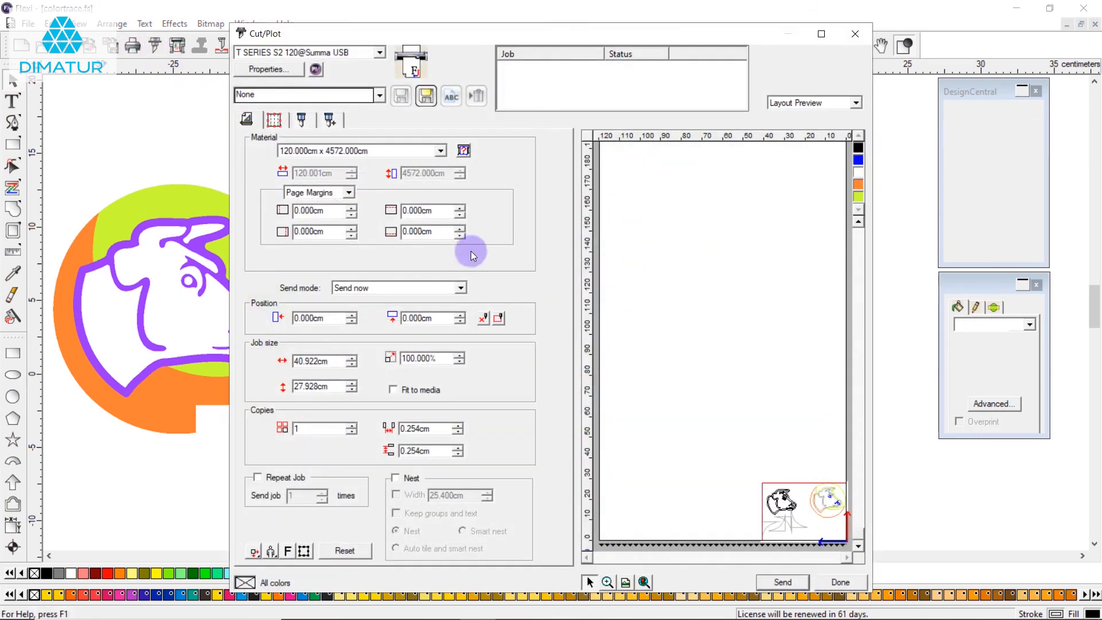
pyautogui.click(303, 551)
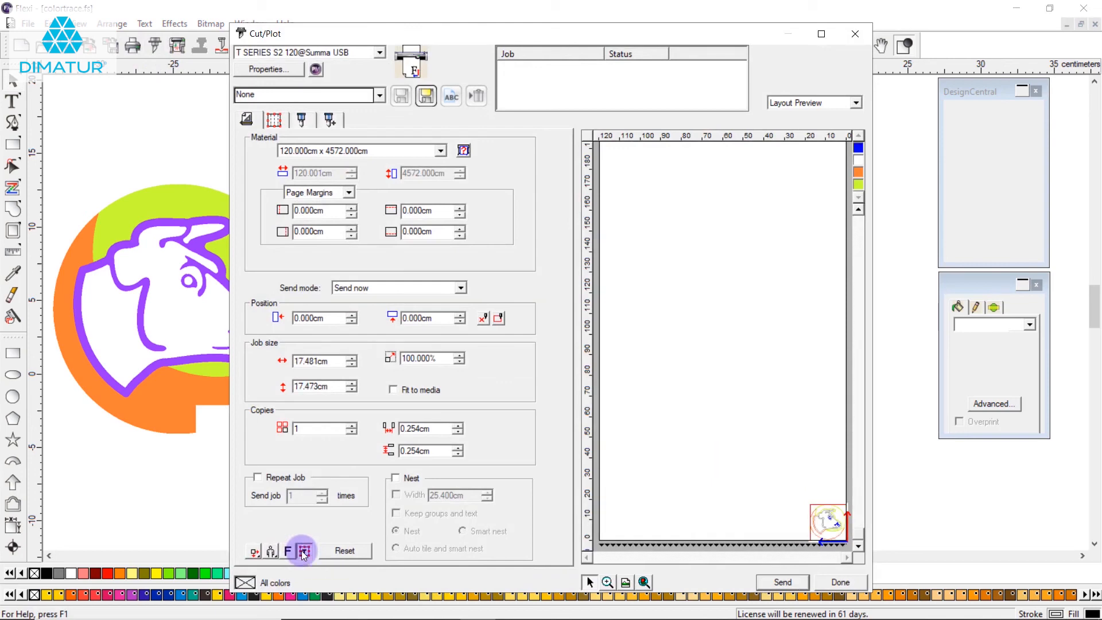
pyautogui.click(607, 581)
pyautogui.moveTo(797, 493); pyautogui.dragTo(848, 537)
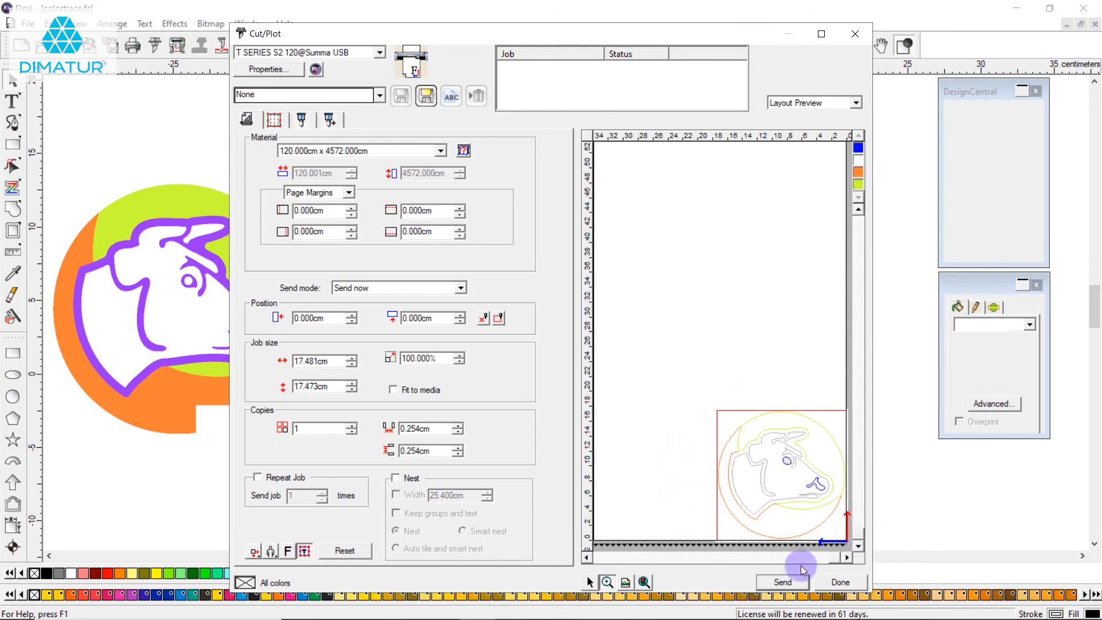